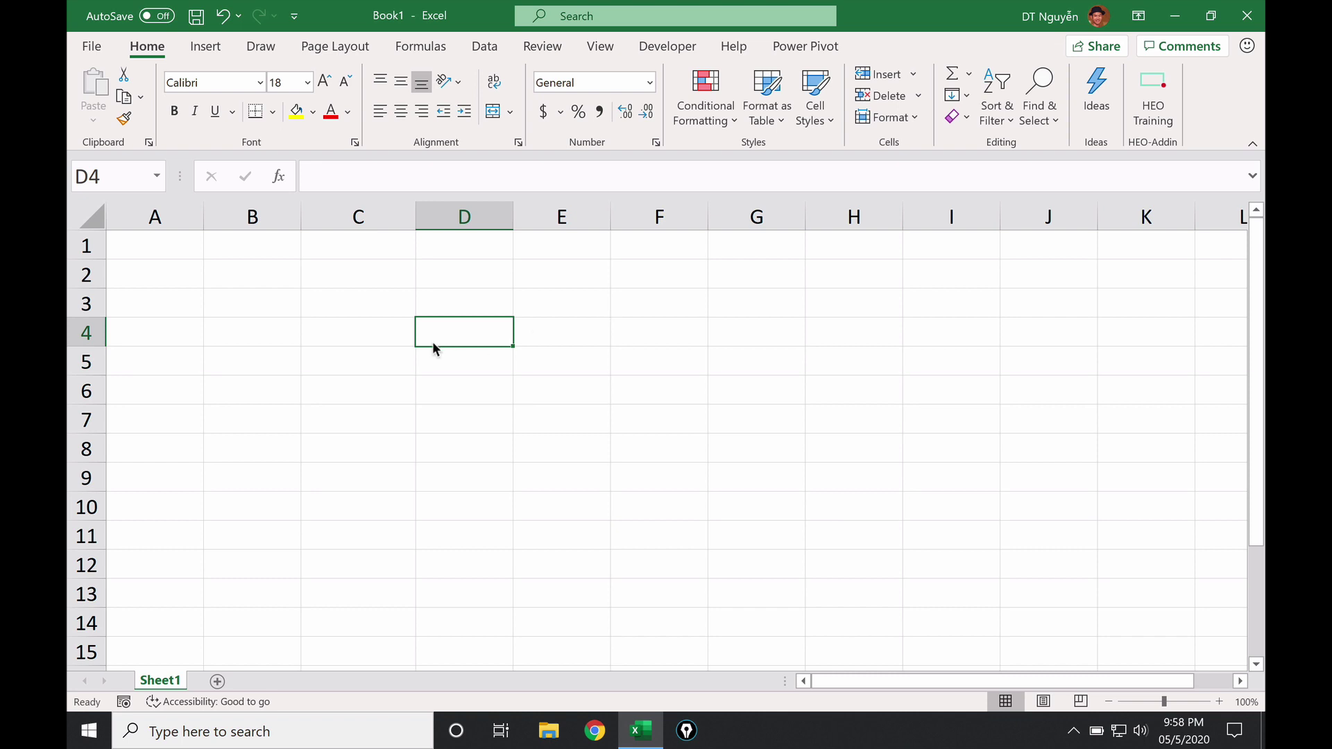
Start a =SUM( formula in C4, then abandon it.
click(394, 338)
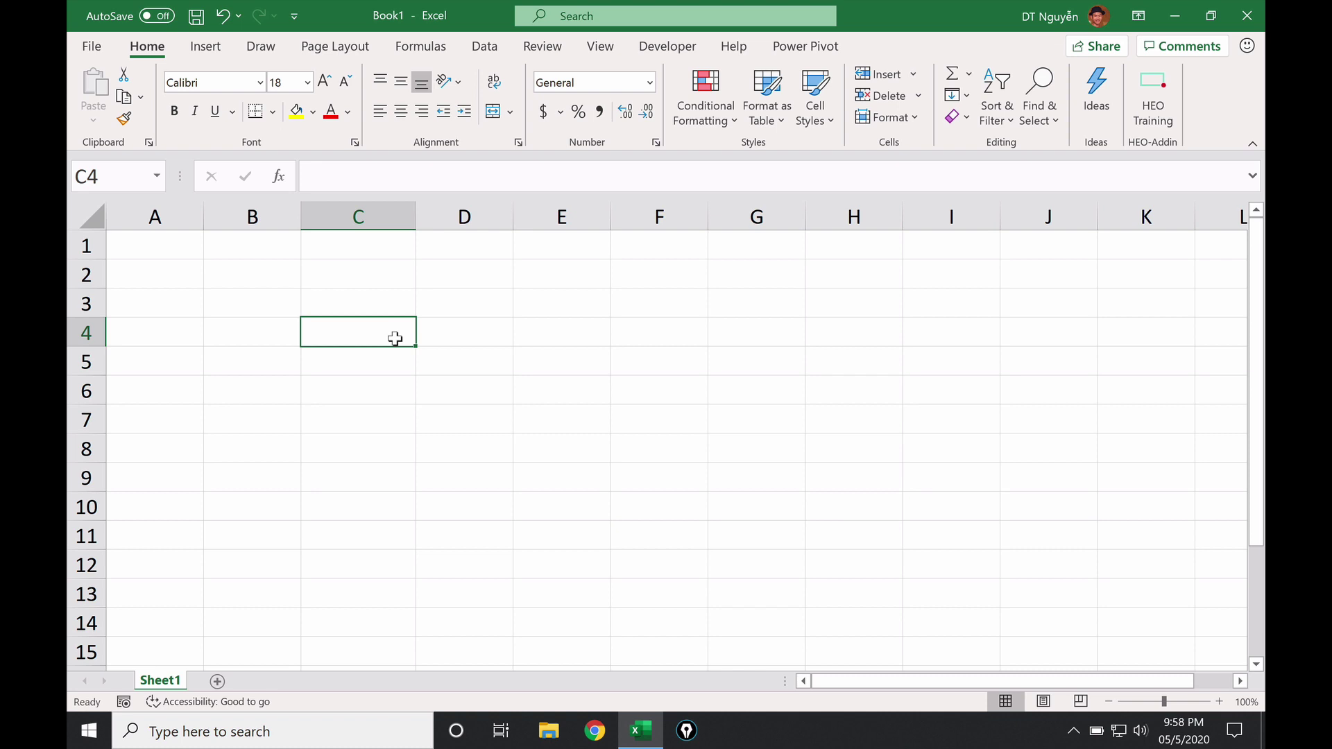
text(=)
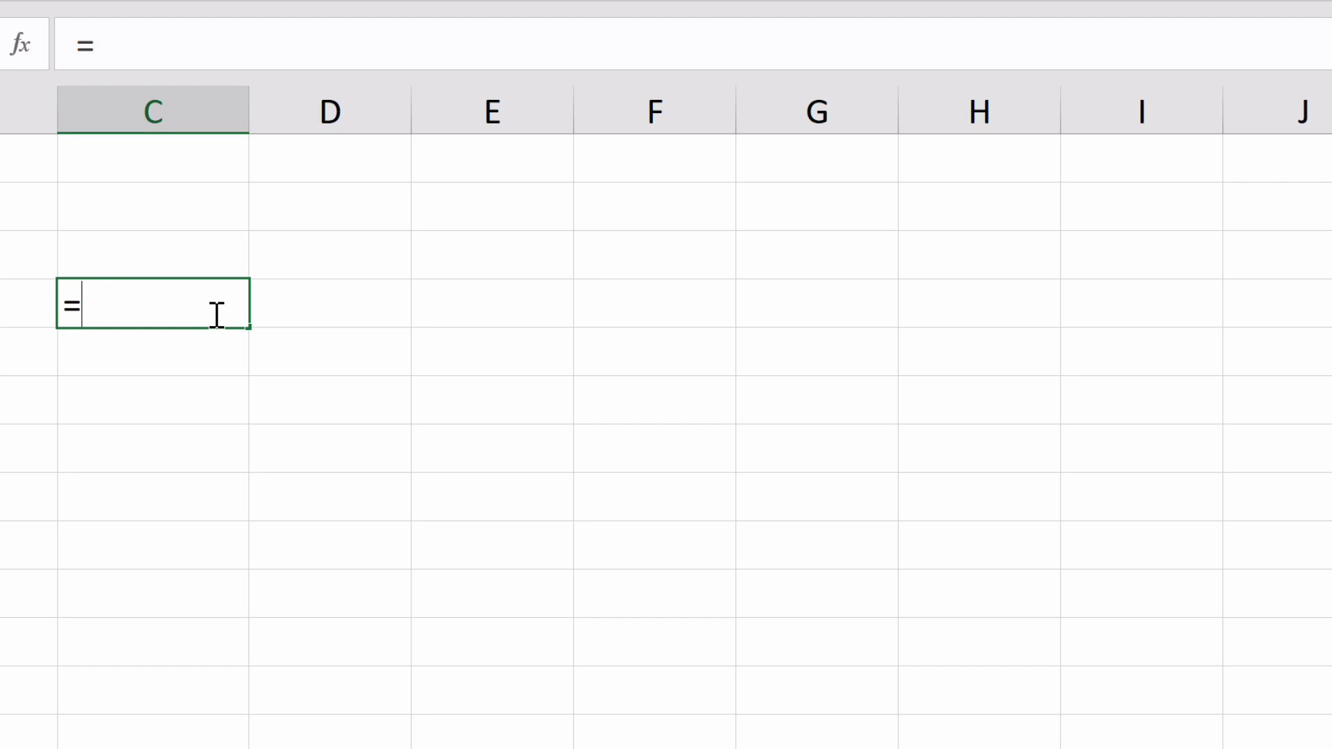
text(sum)
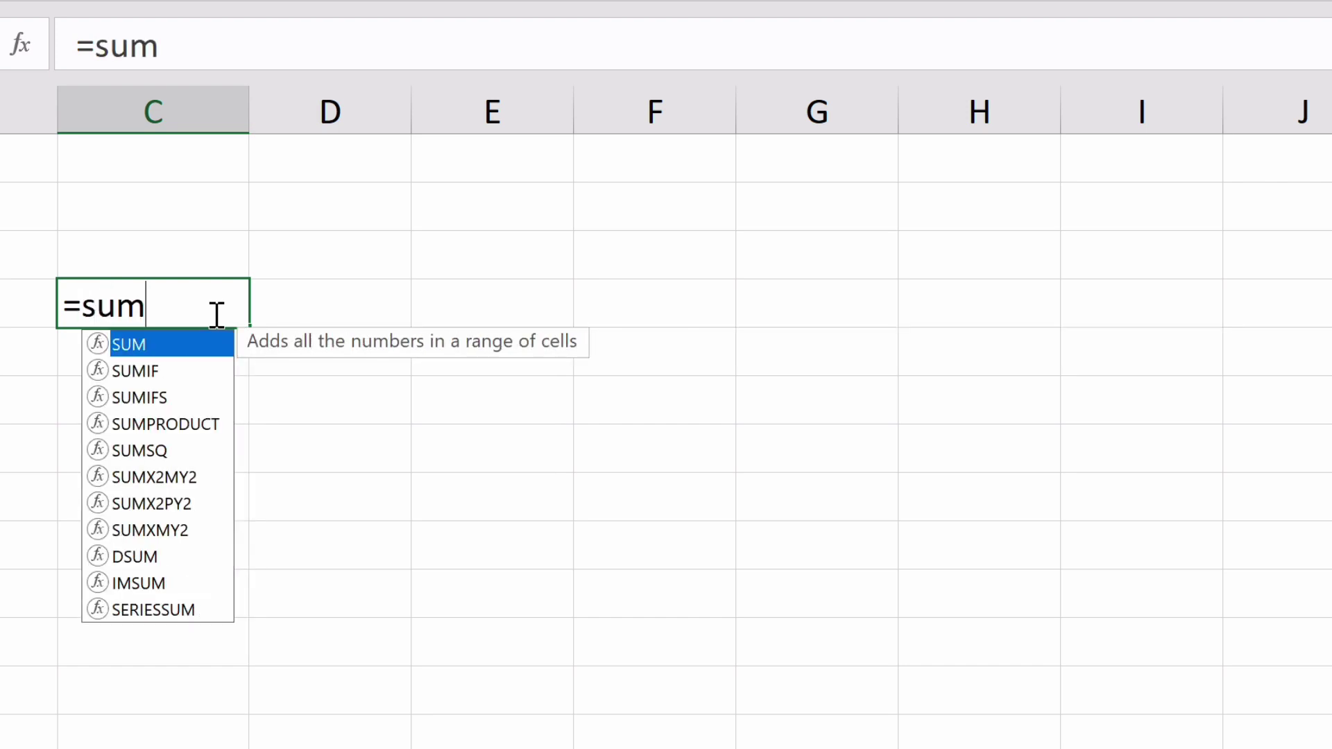
text(()
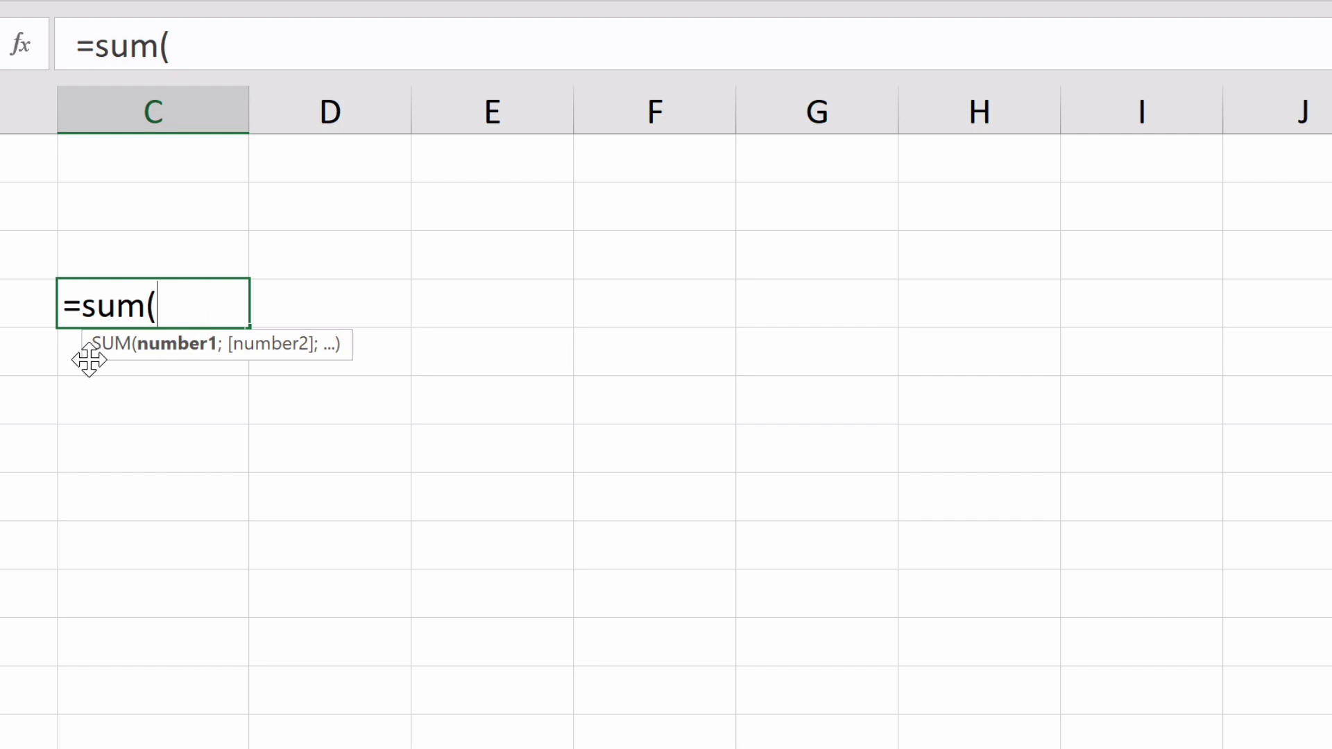
drag(95, 359, 108, 369)
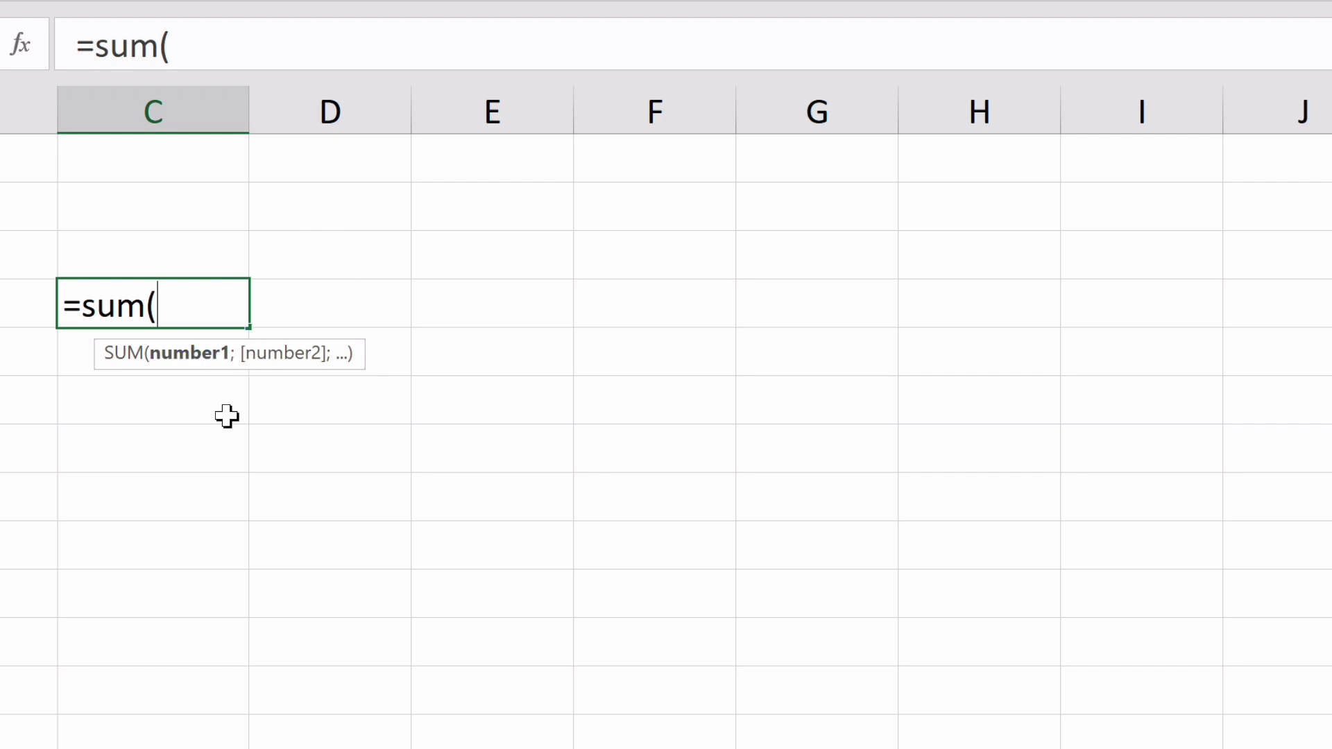
key(Escape)
Enter 1,23 in C6 and 1.23 in C7.
click(183, 407)
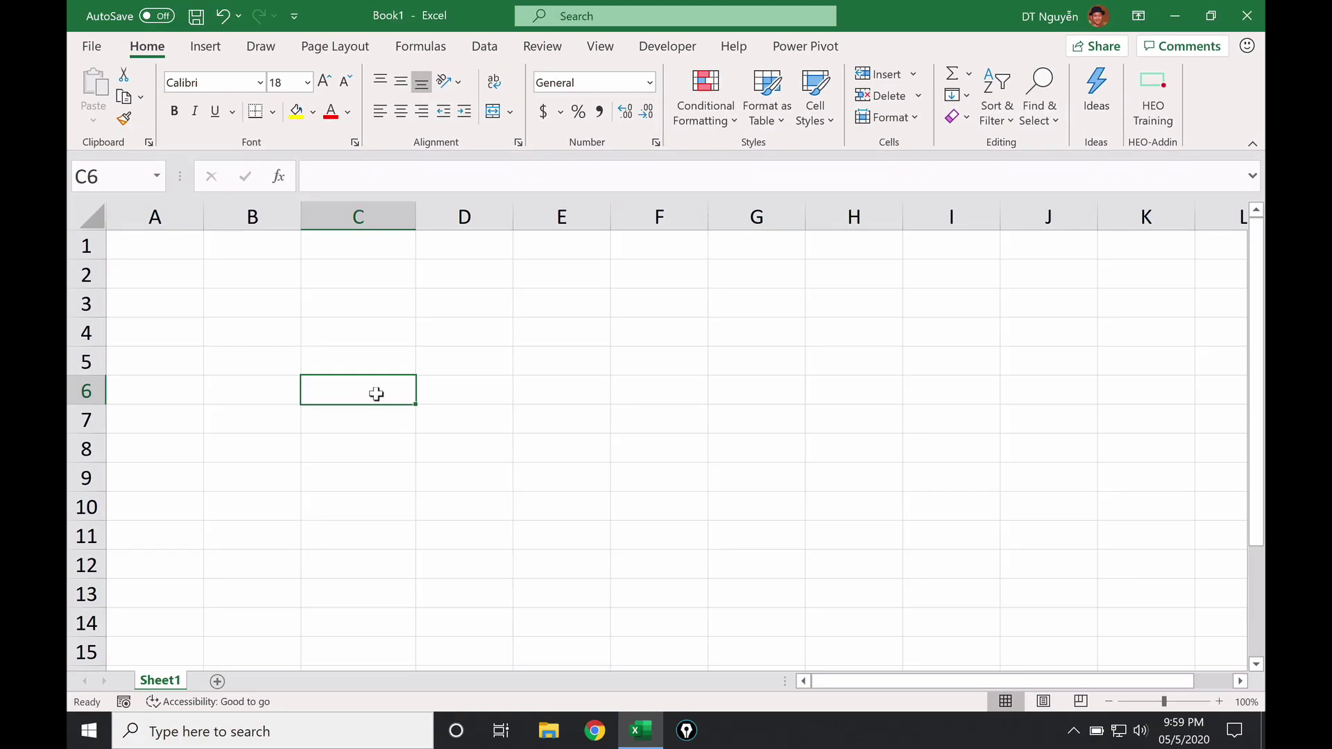
text(1,0)
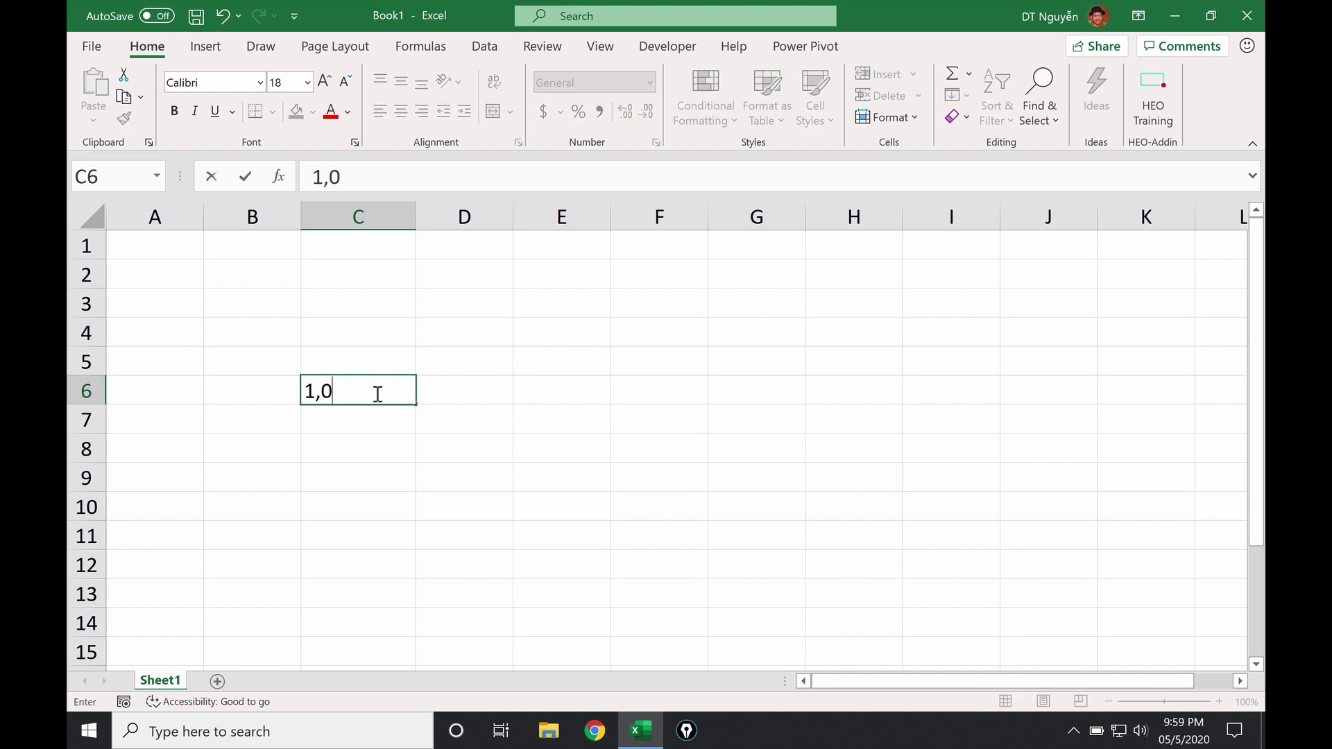
key(Return)
click(376, 393)
text(1,2)
text(3)
key(Return)
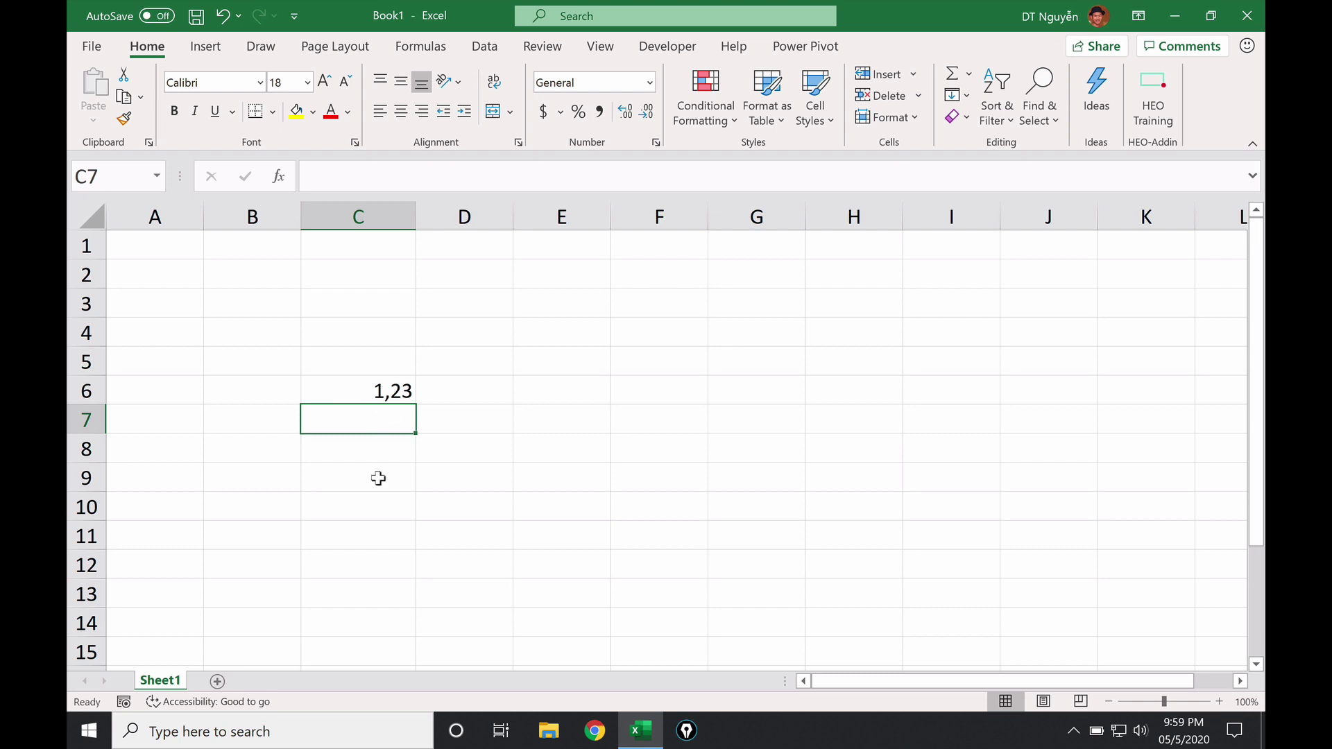
text(1.23)
key(Return)
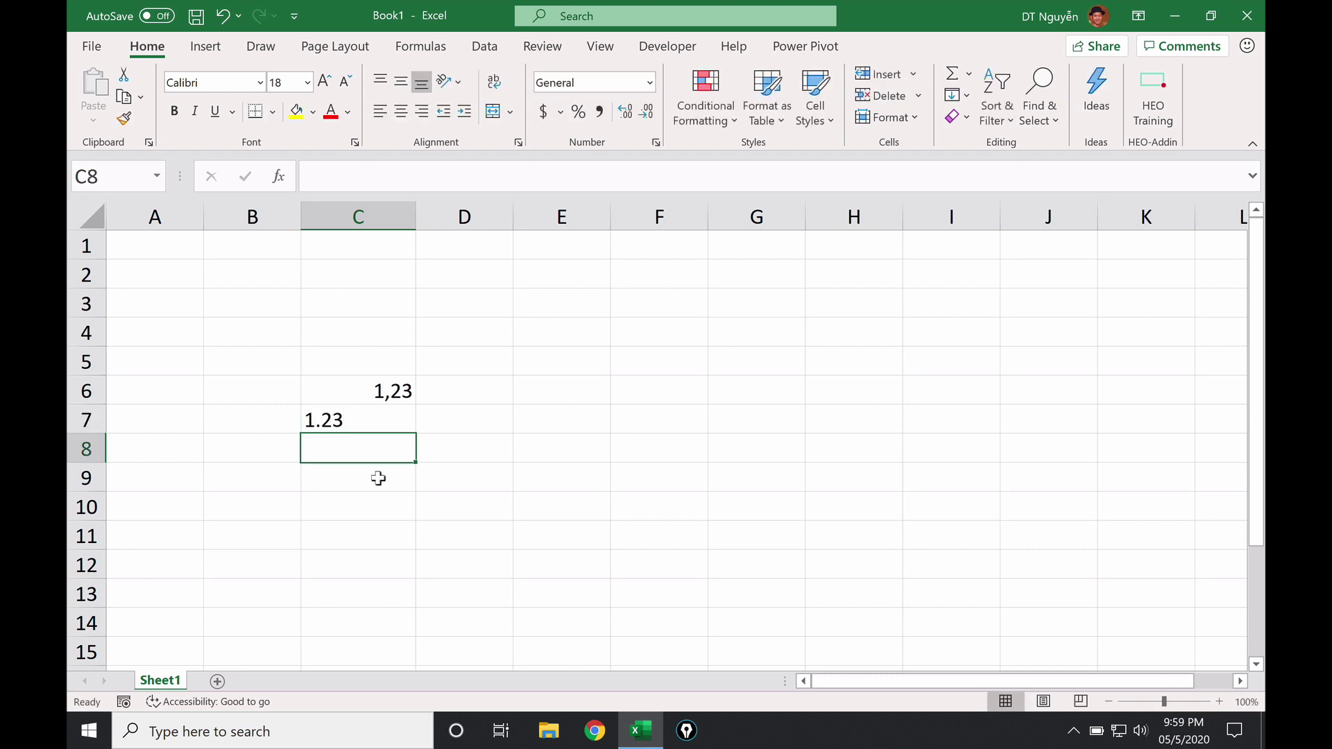
Inspect the C6 and C7 values by selecting them, then select cell E5.
drag(351, 382, 351, 426)
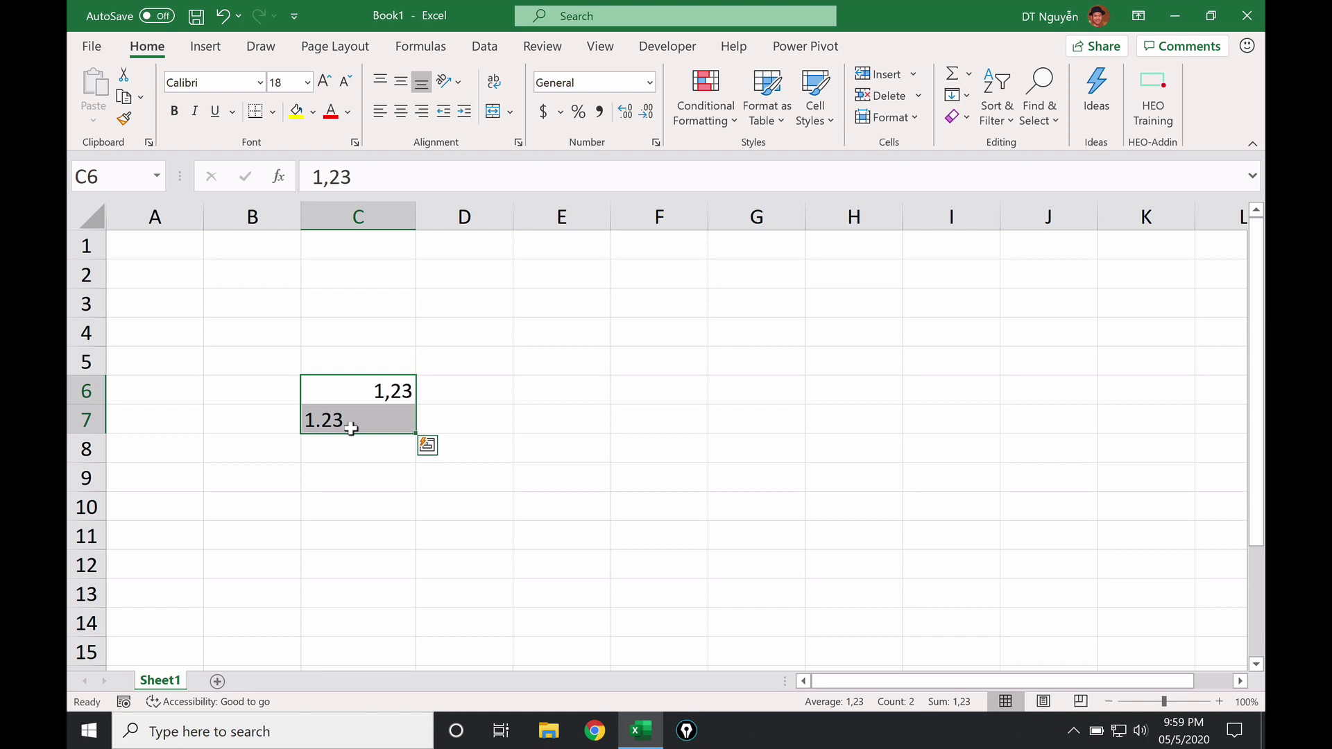
click(365, 425)
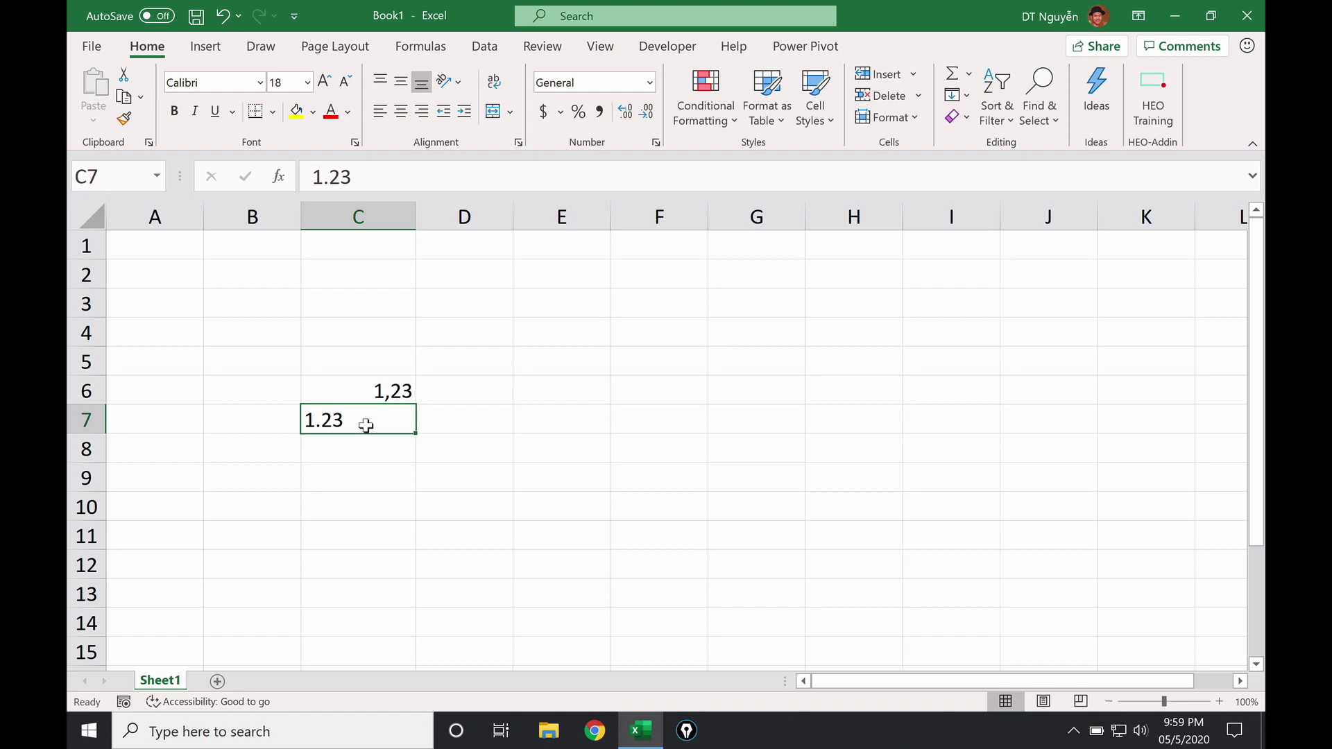
drag(264, 374, 476, 479)
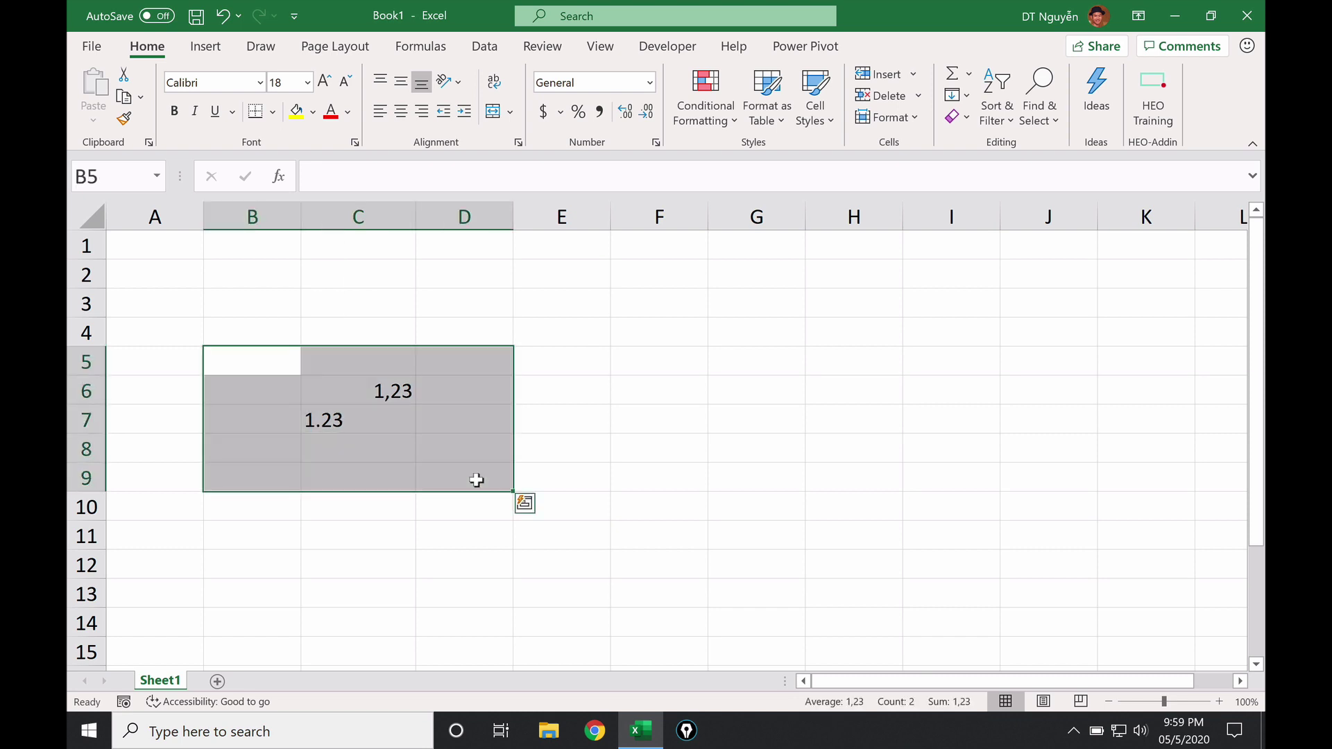
click(606, 419)
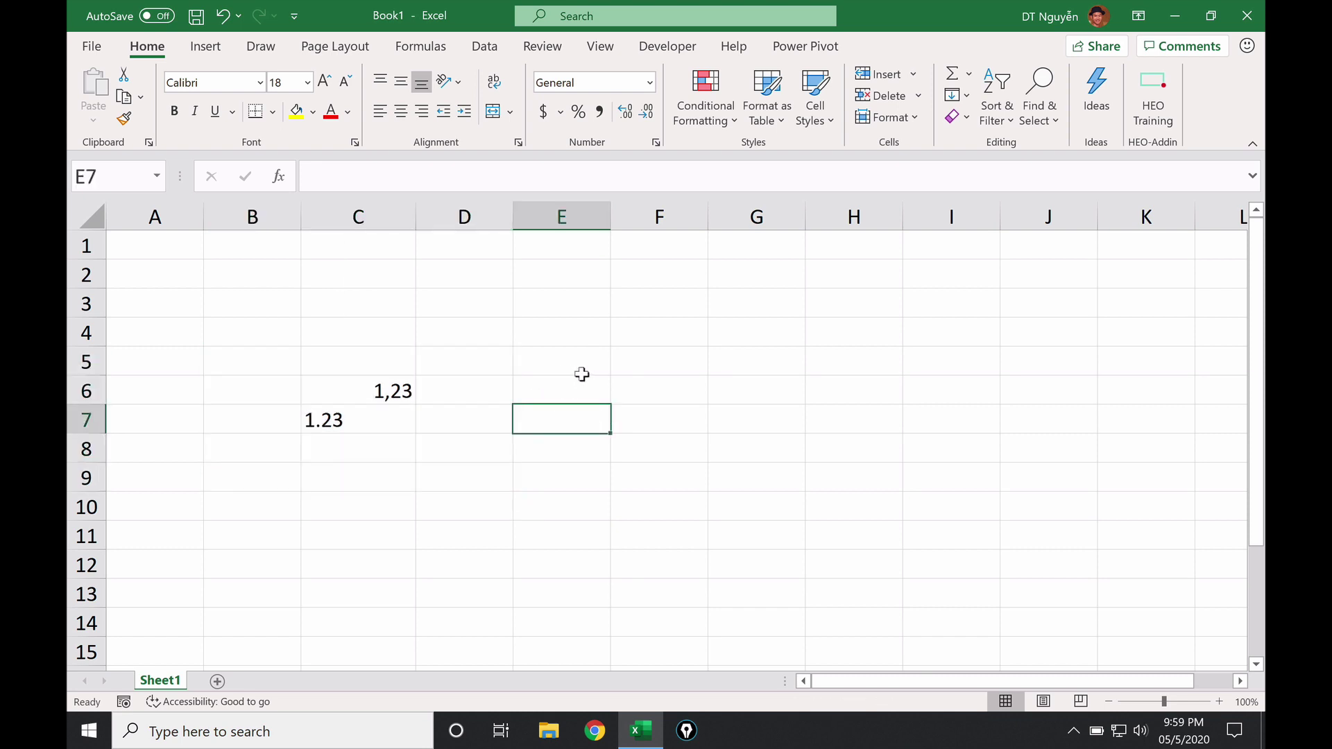
click(560, 357)
text(=s)
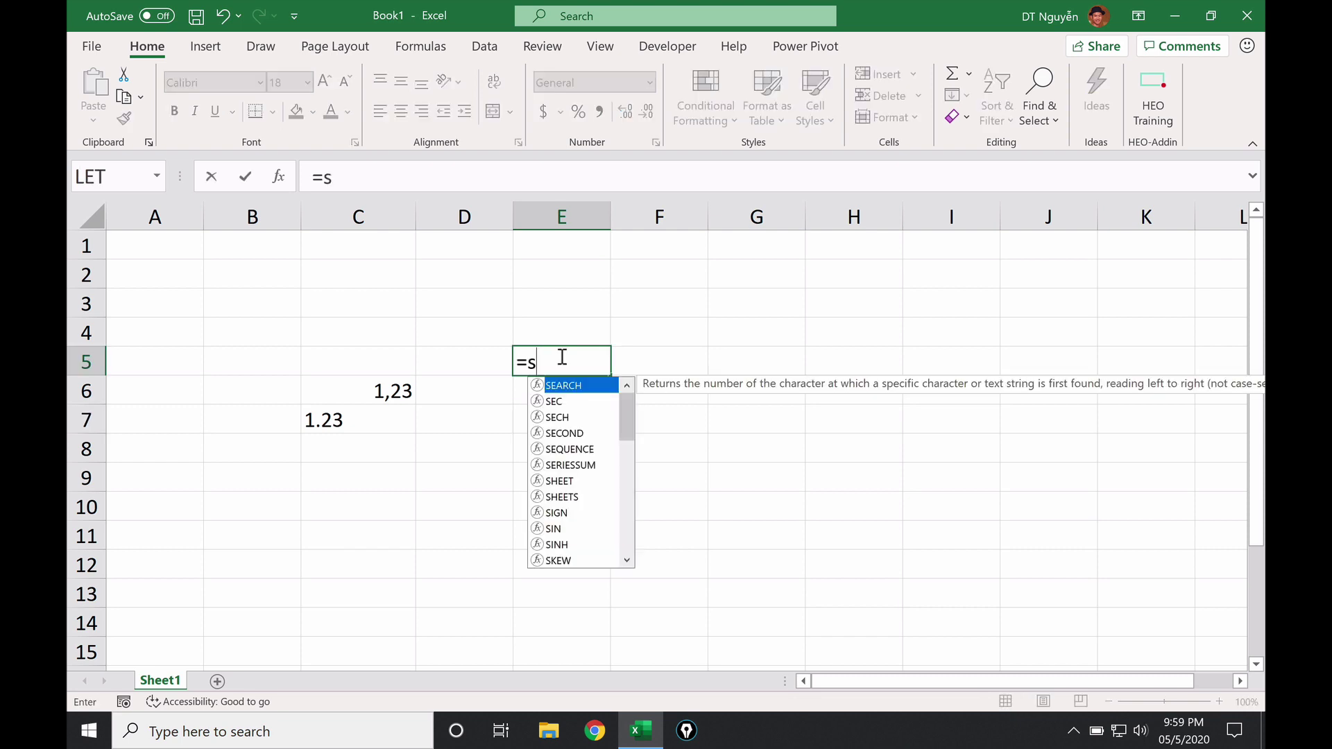
text(um()
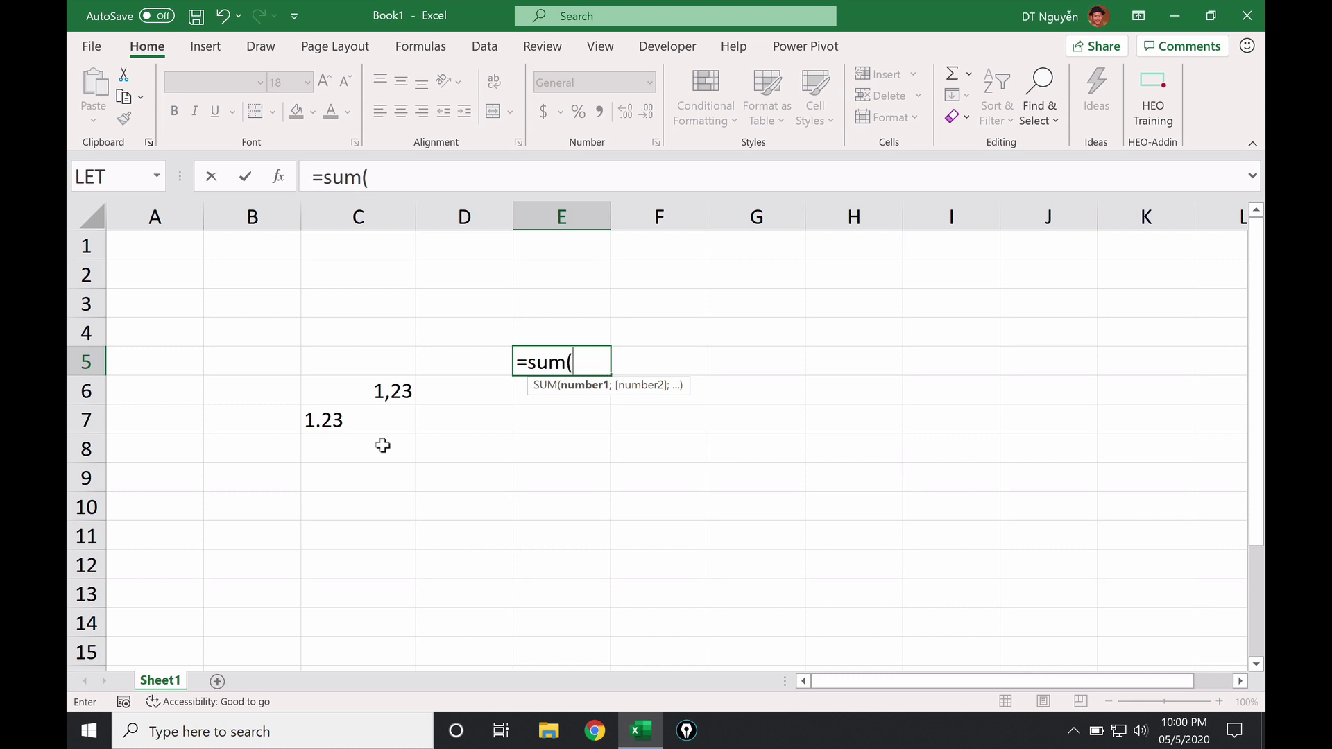
key(Escape)
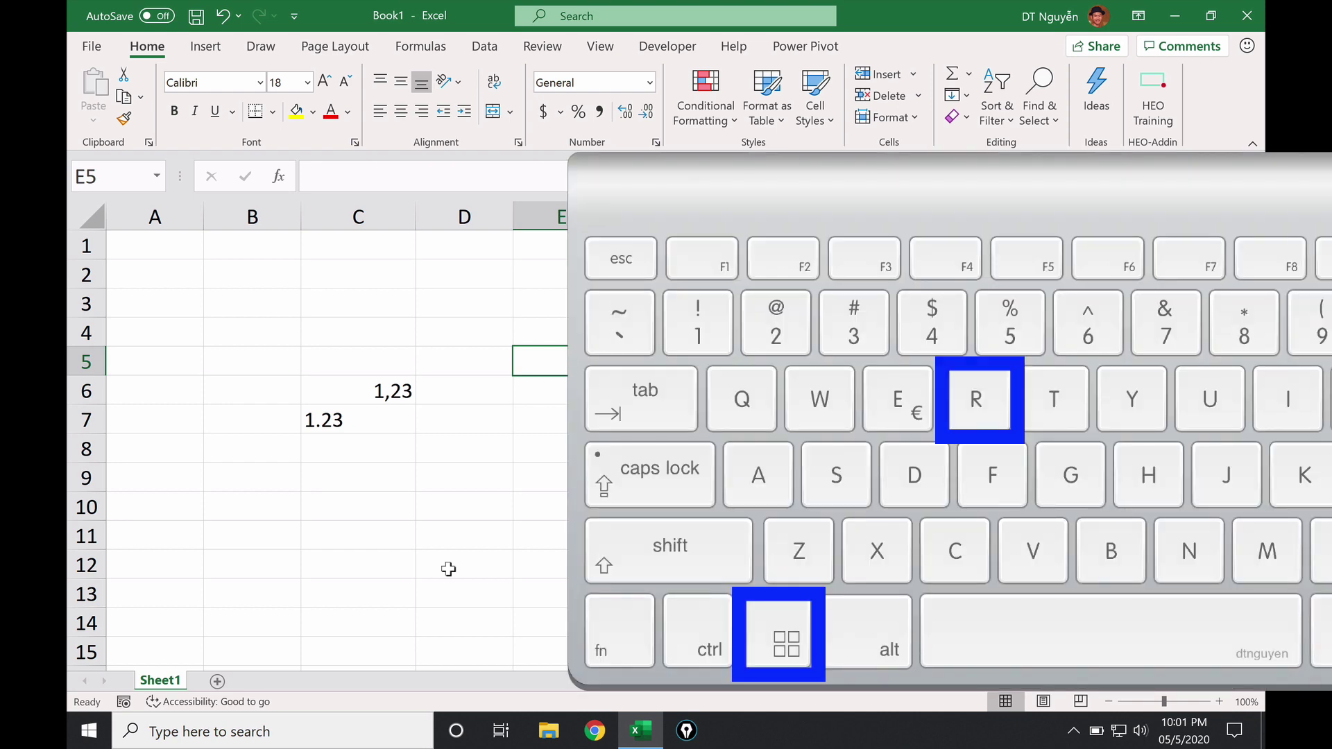
Launch Control Panel via Win+R and open Clock and Region's Region dialog.
key(super+r)
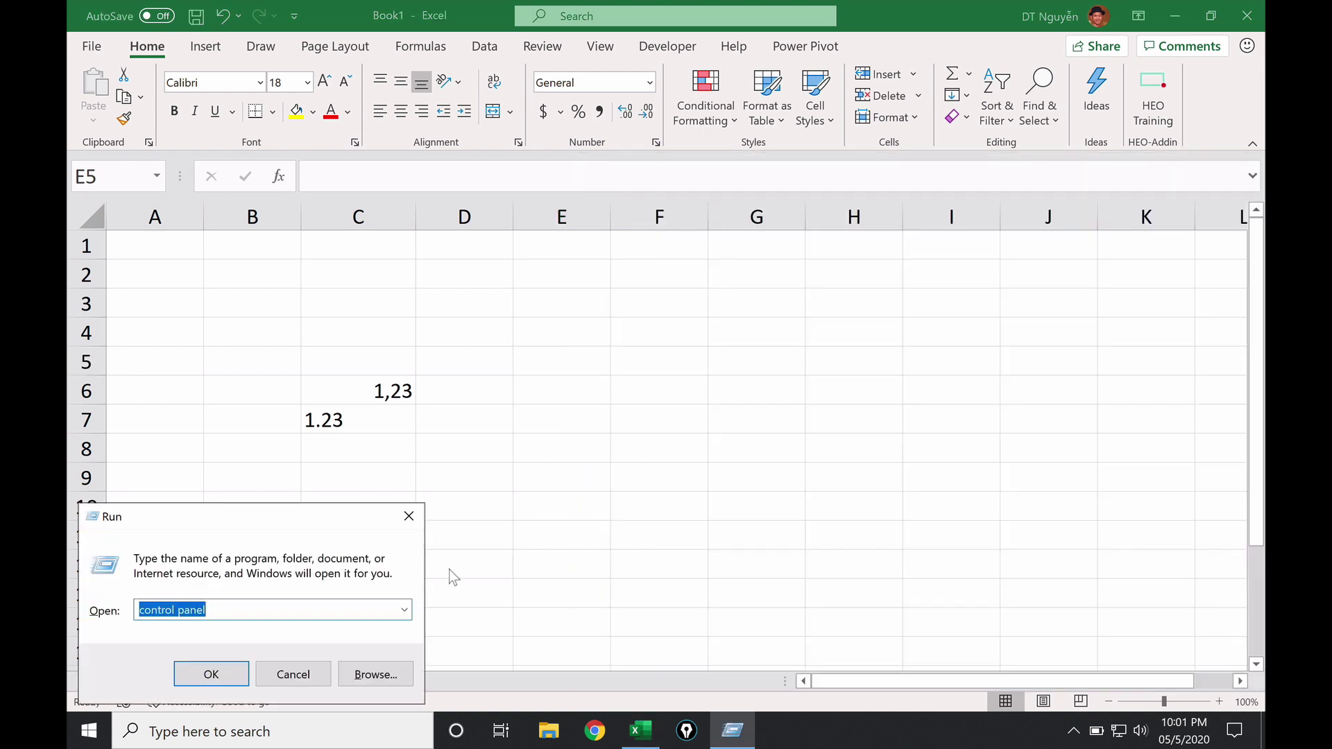
text(control)
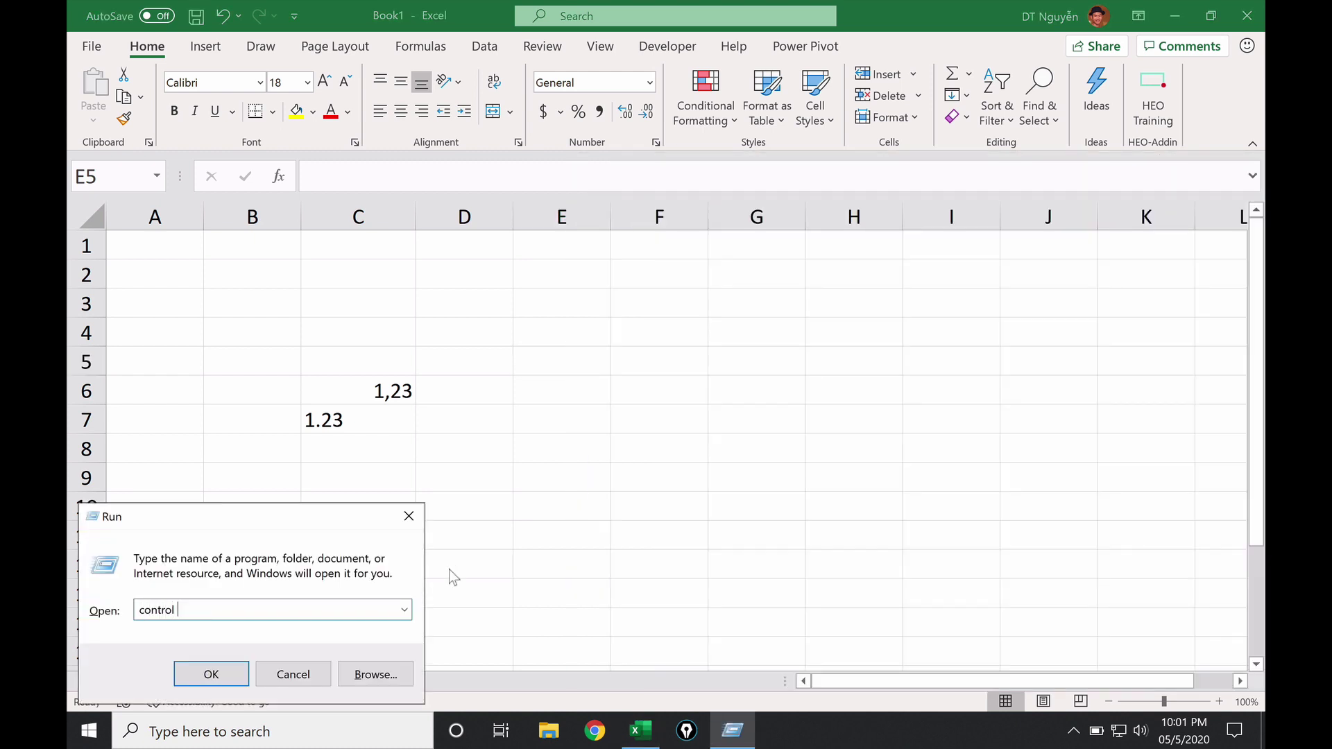
text( panel)
key(Return)
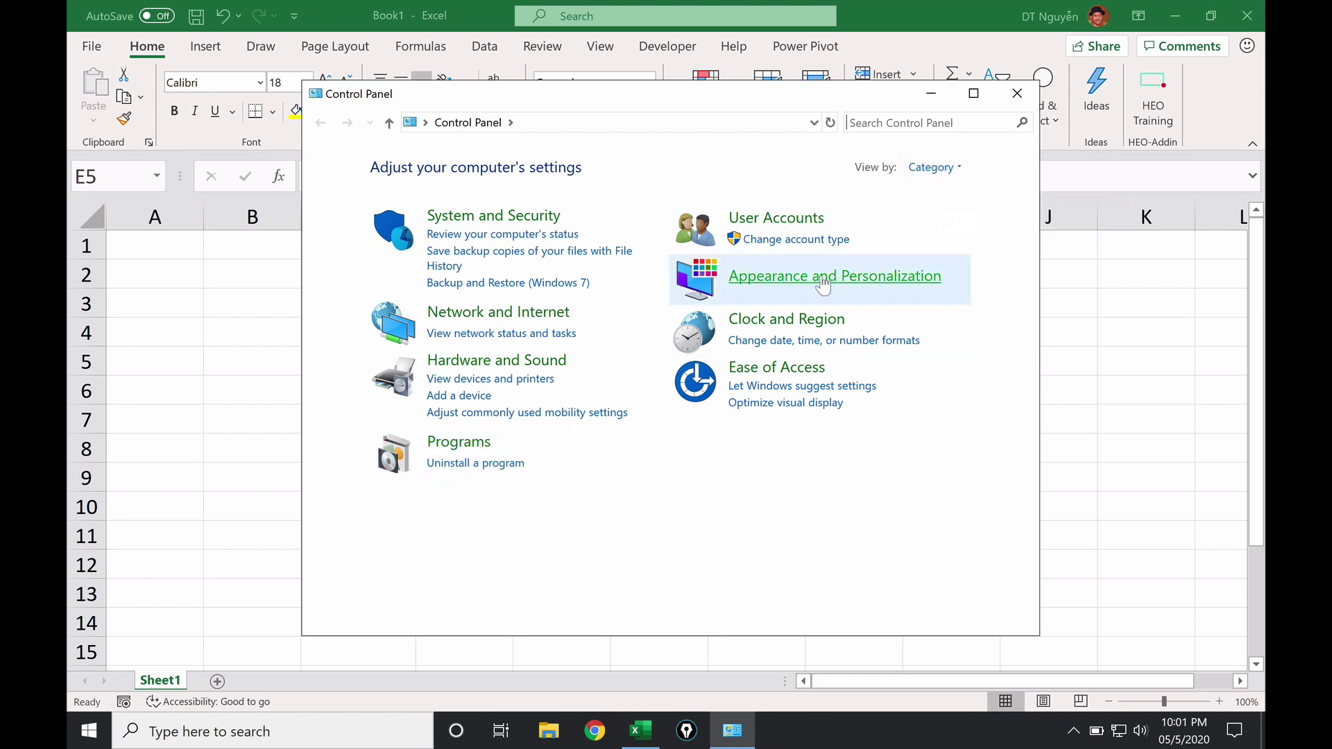
click(778, 322)
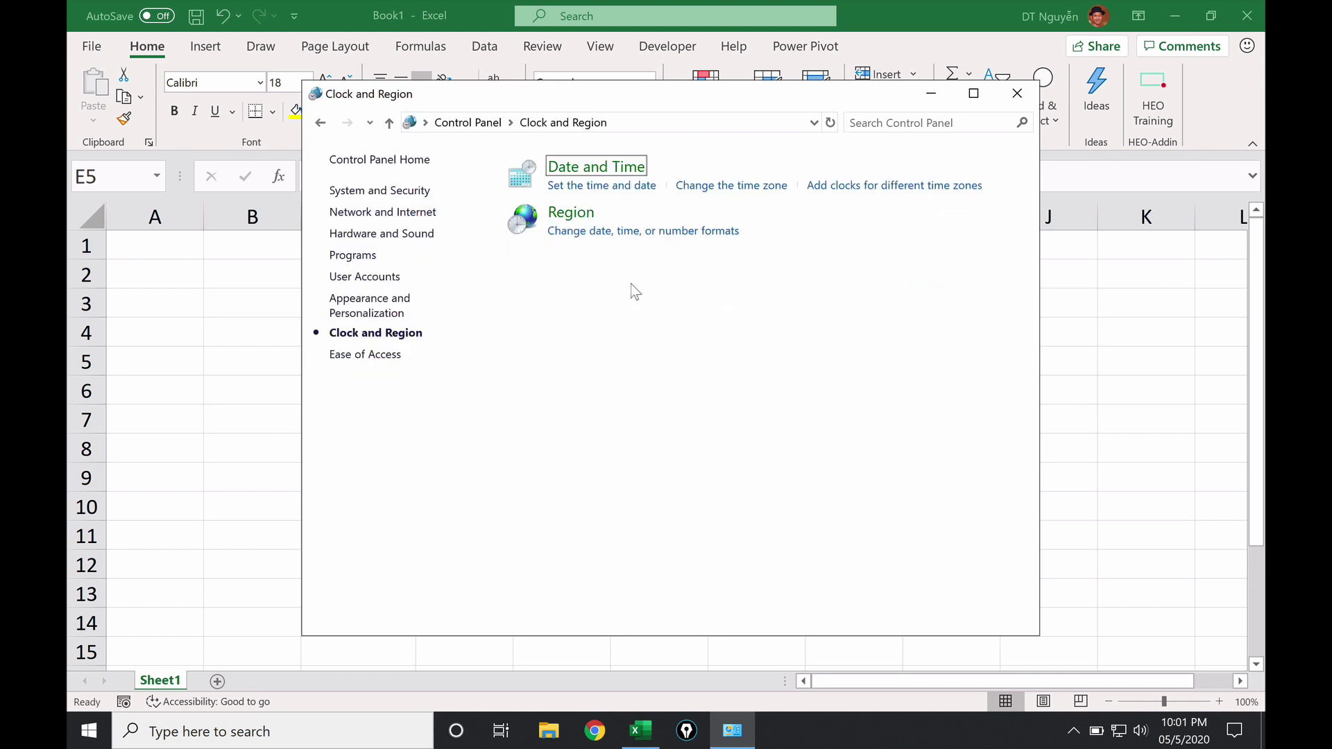
click(664, 232)
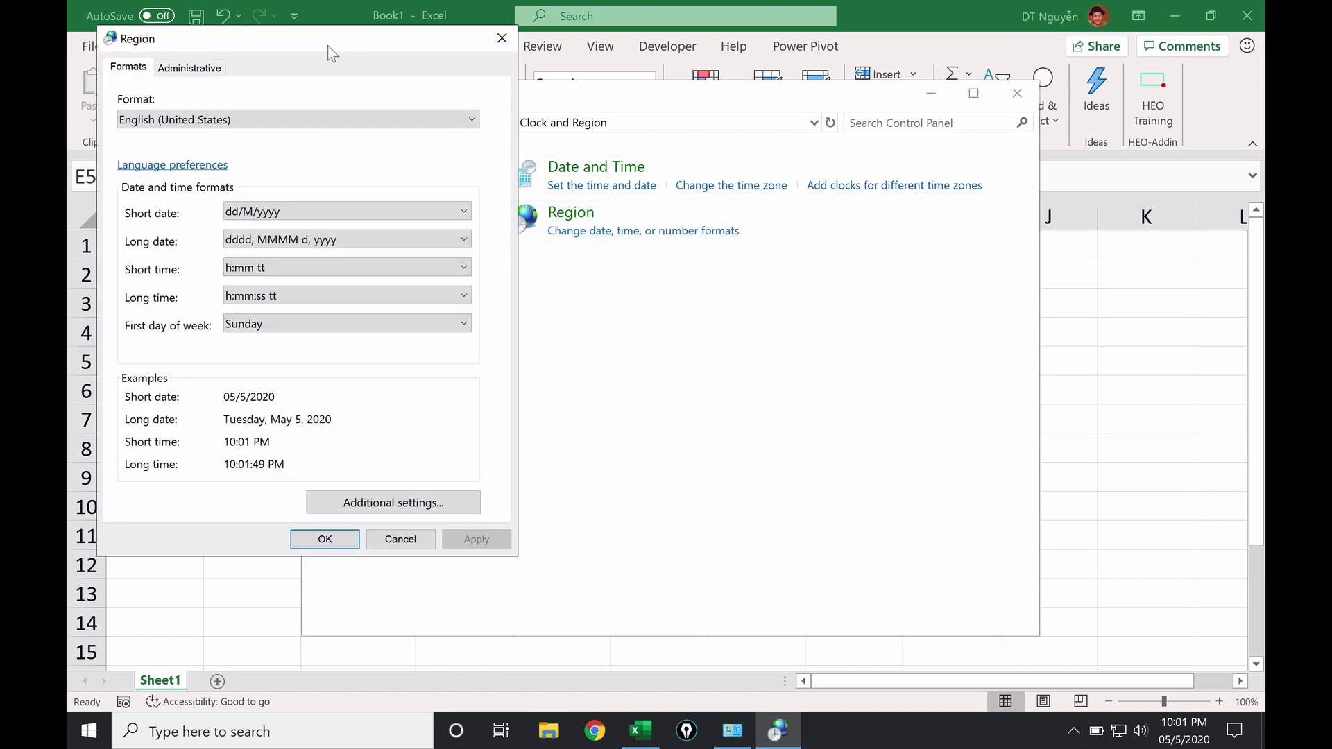
drag(332, 54, 471, 98)
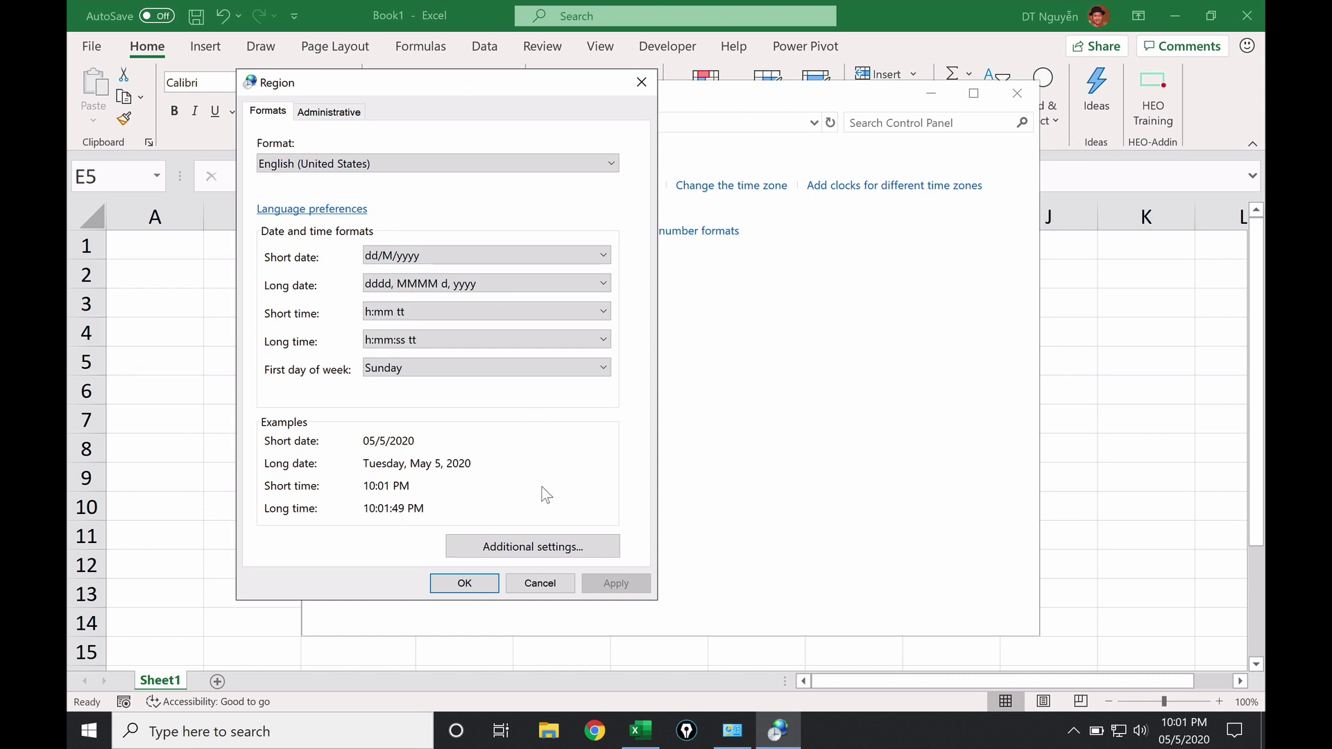
Set the decimal symbol to a period in the Customize Format settings.
click(527, 550)
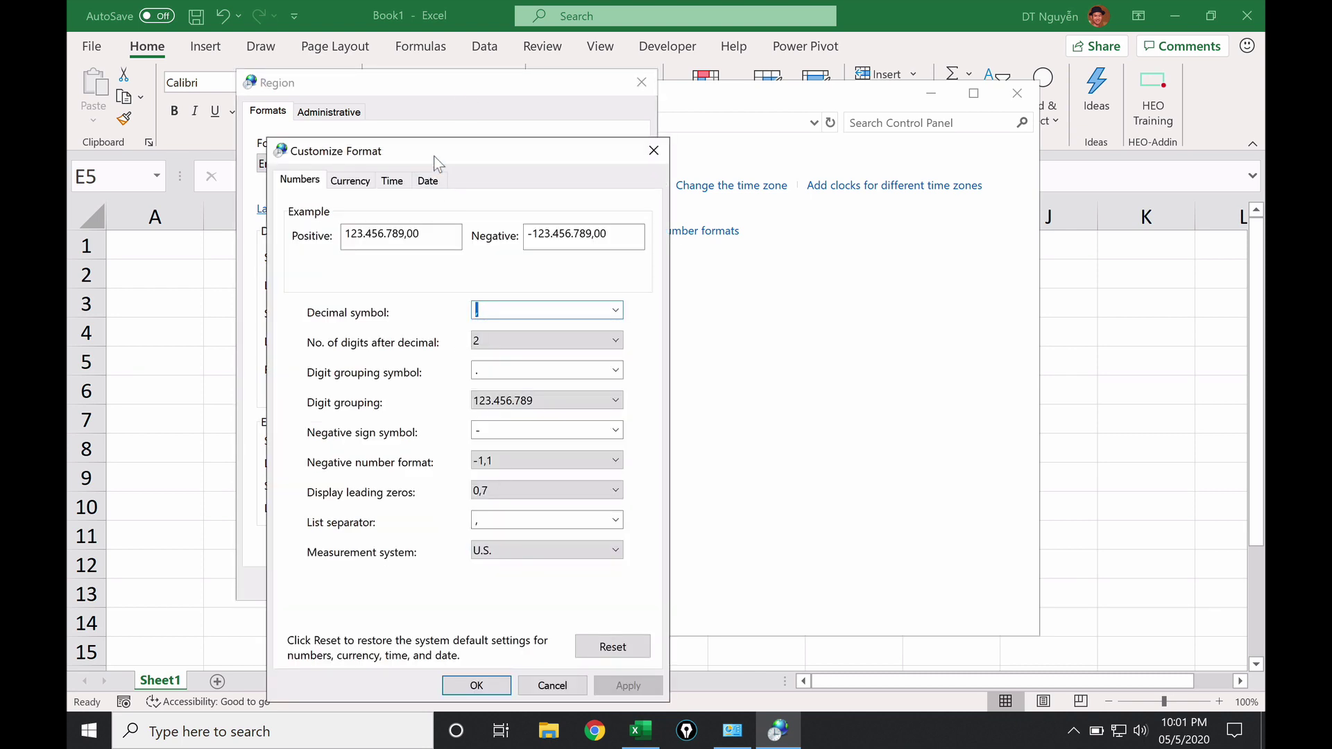
mouse_move(435, 157)
mouse_down()
mouse_move(549, 117)
mouse_move(832, 94)
mouse_up()
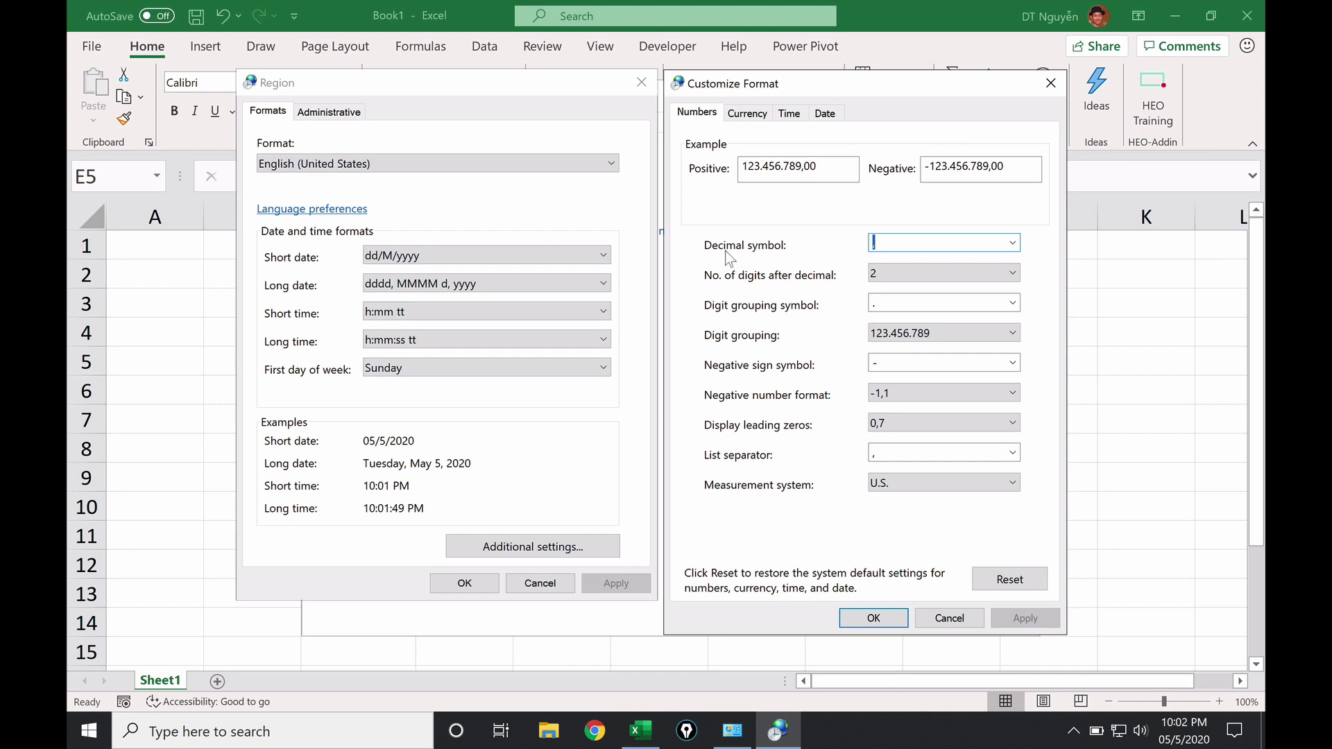
click(913, 241)
click(1013, 248)
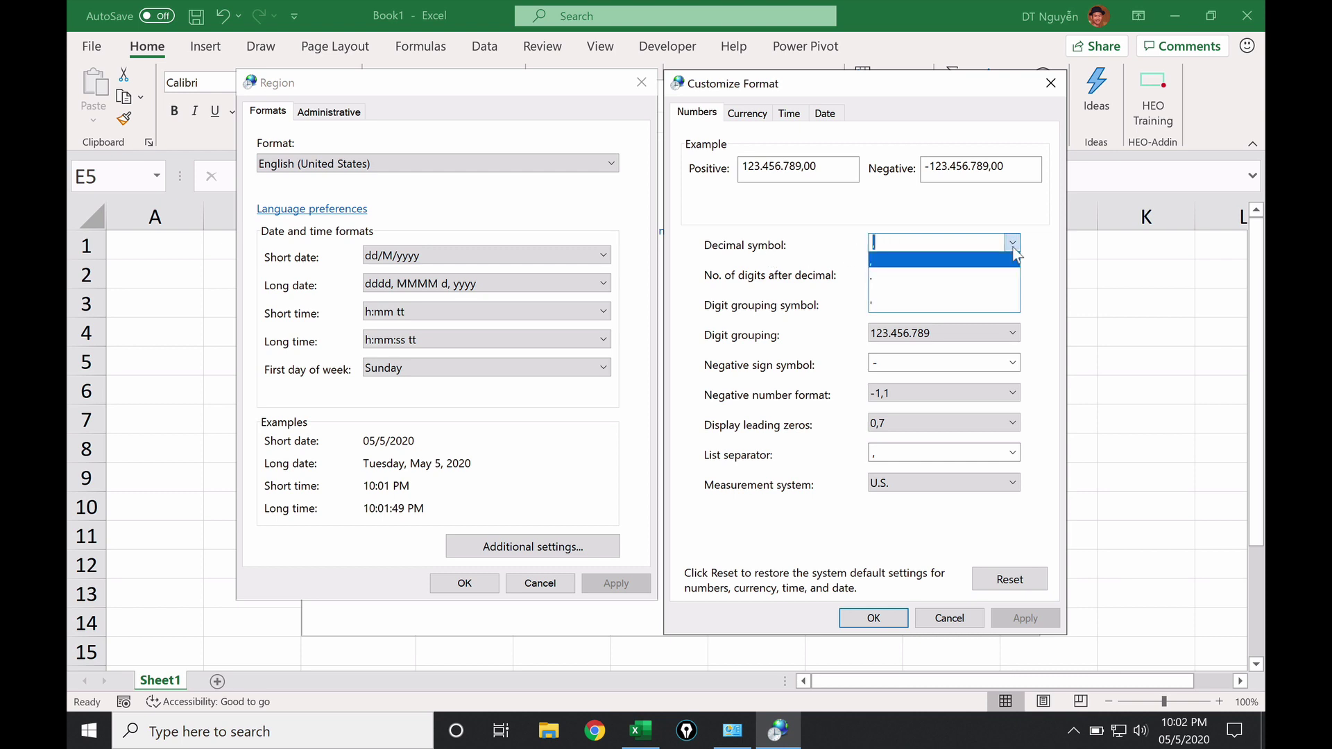
click(911, 276)
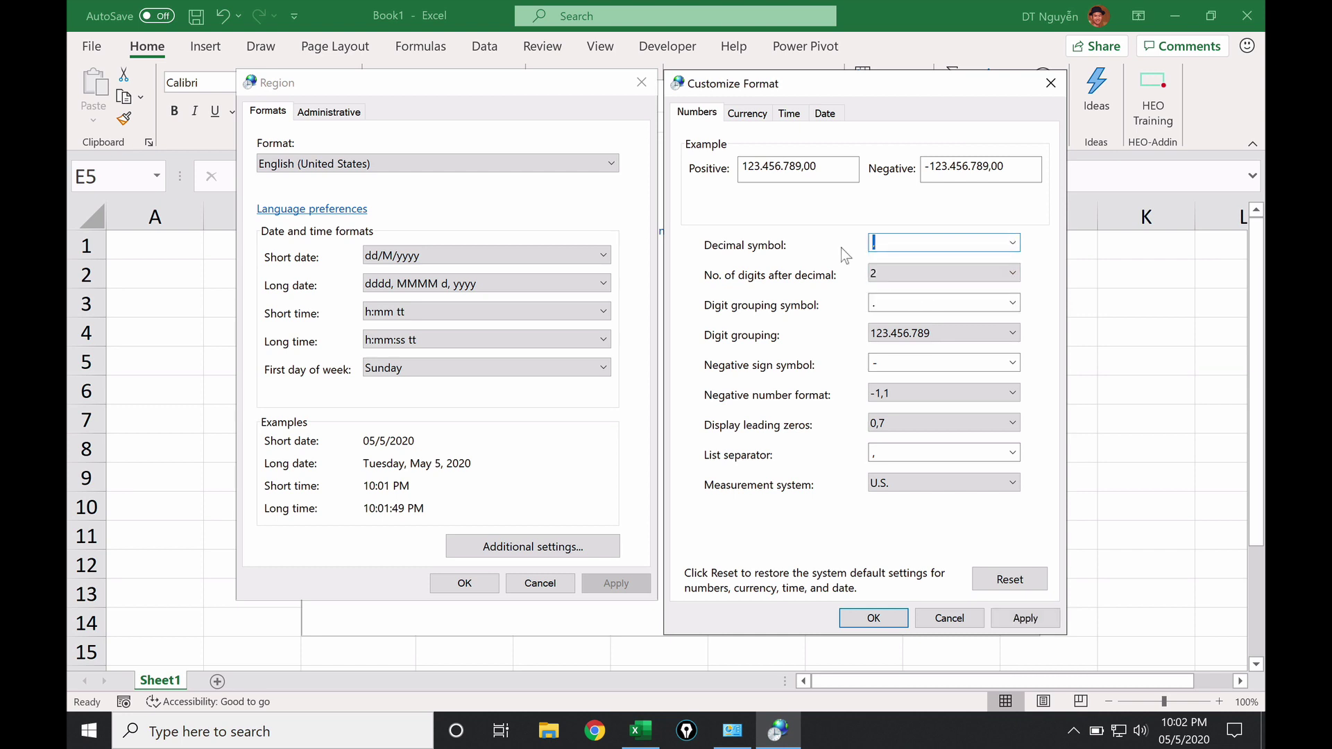
click(917, 239)
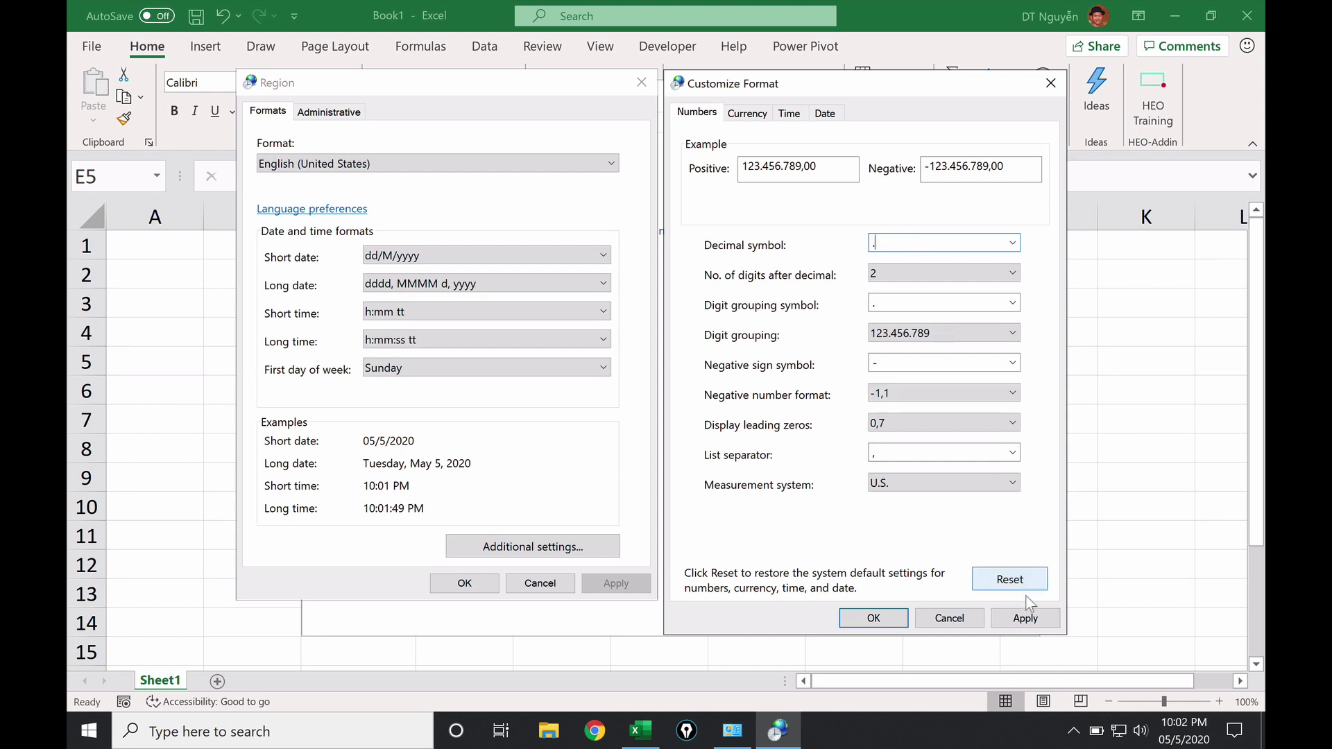
click(1025, 618)
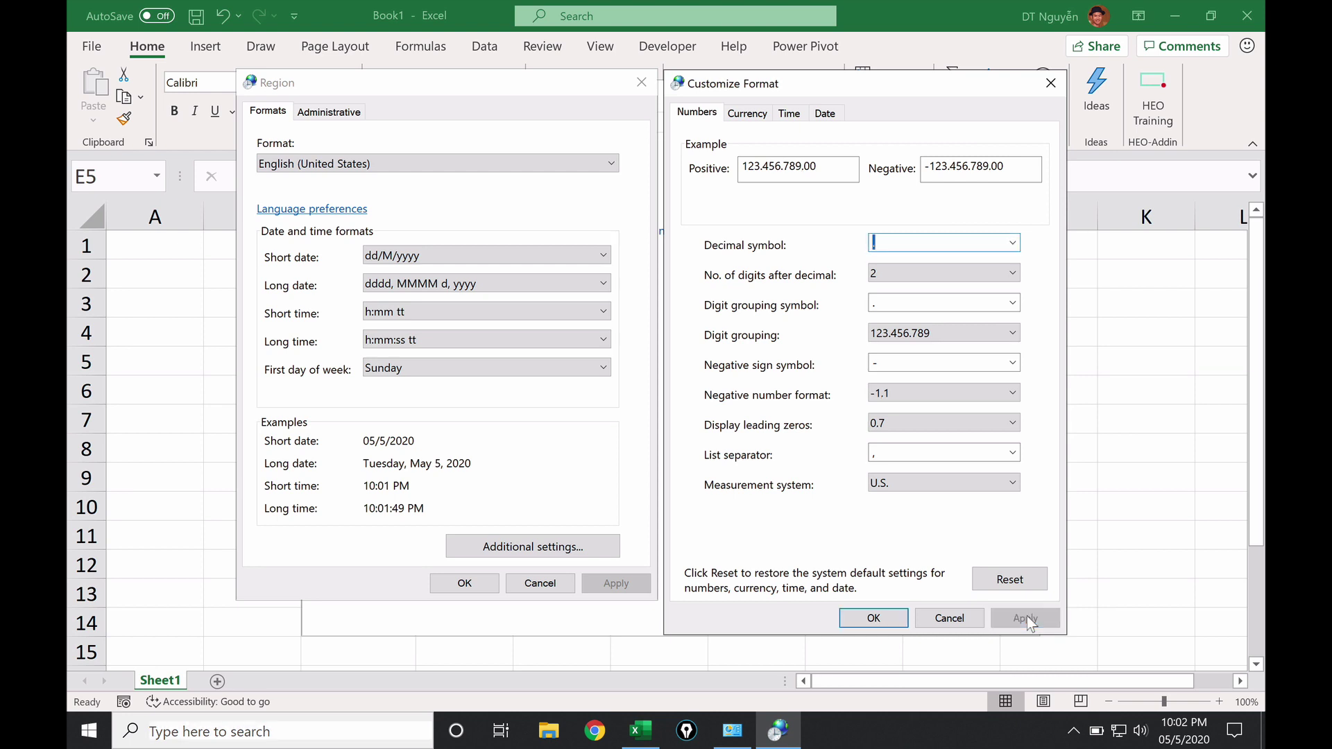
click(873, 618)
Apply and close the Region settings, returning to Excel.
click(615, 582)
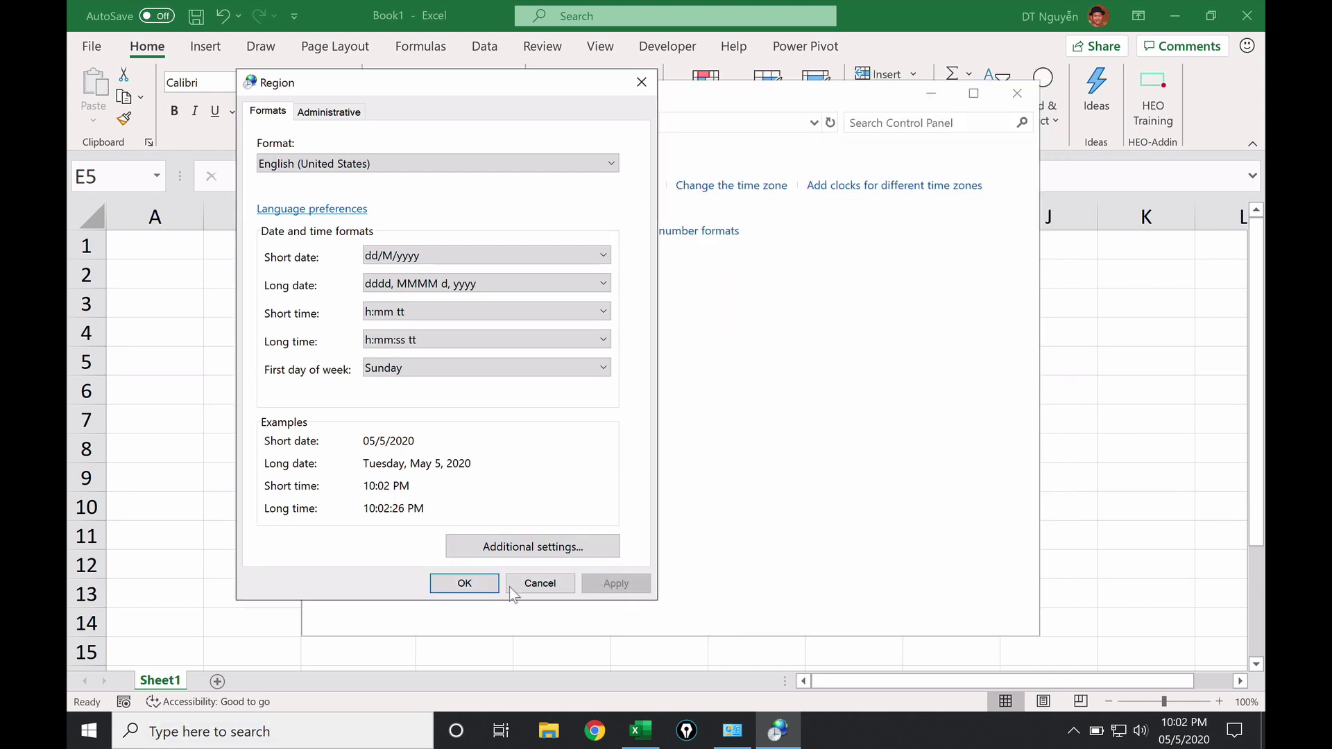
click(465, 584)
key(alt+Tab)
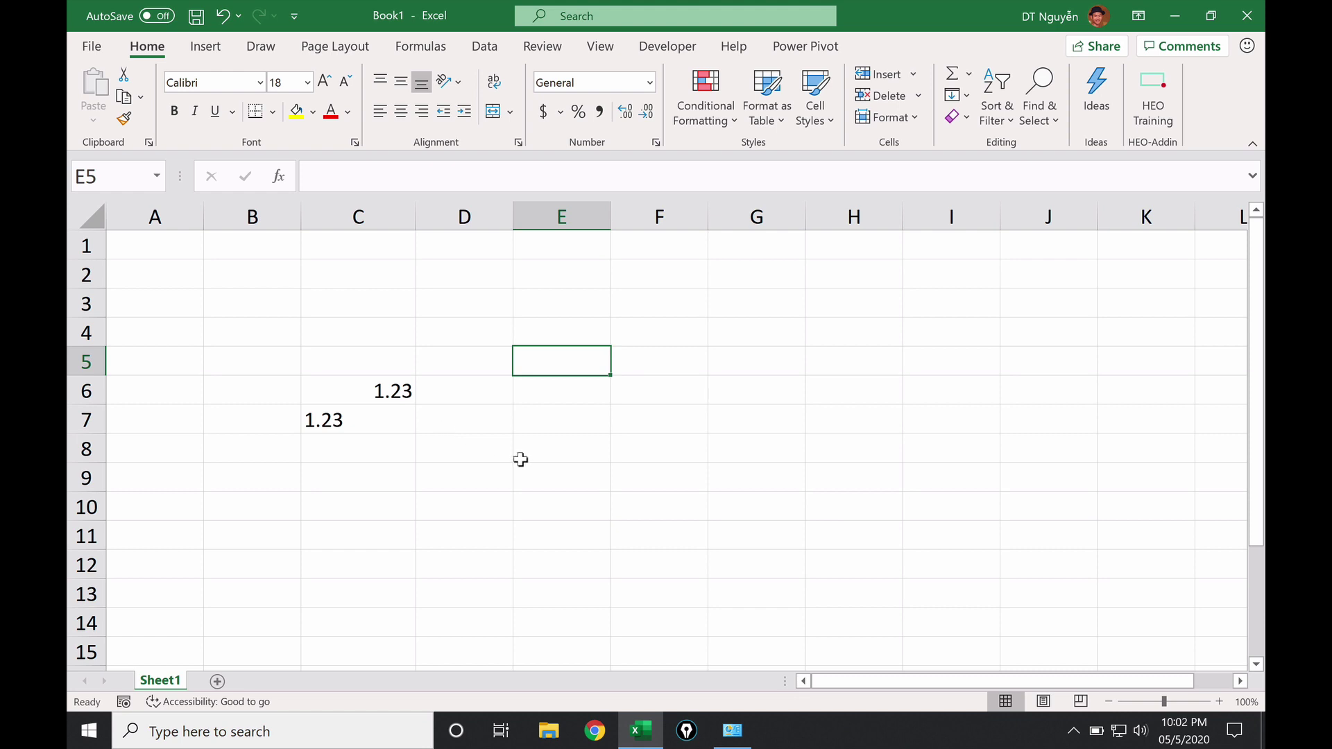
Inspect C6 and neighbouring cells, with C6 now showing 1.23.
click(387, 392)
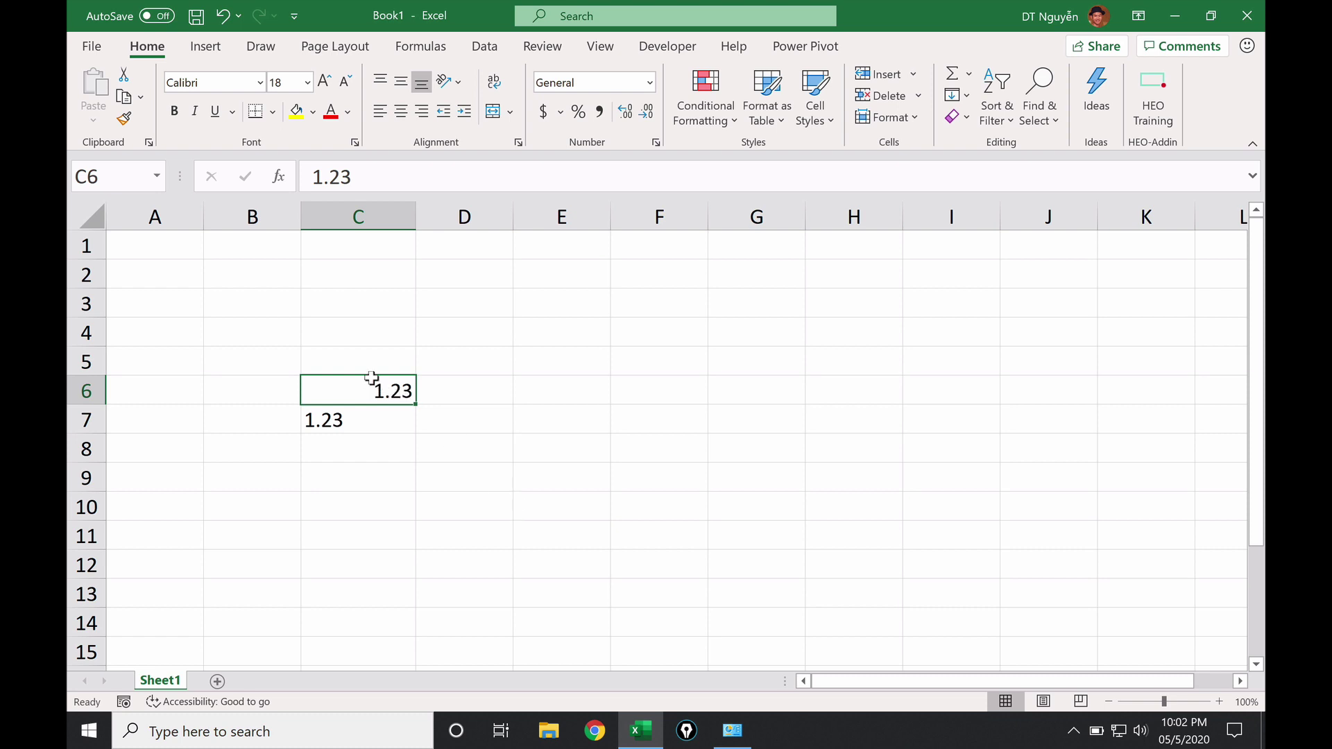
drag(375, 366, 424, 393)
click(423, 392)
click(400, 394)
Start and cancel a =sum( formula in E5, then bring Clock and Region forward.
click(565, 361)
text(=)
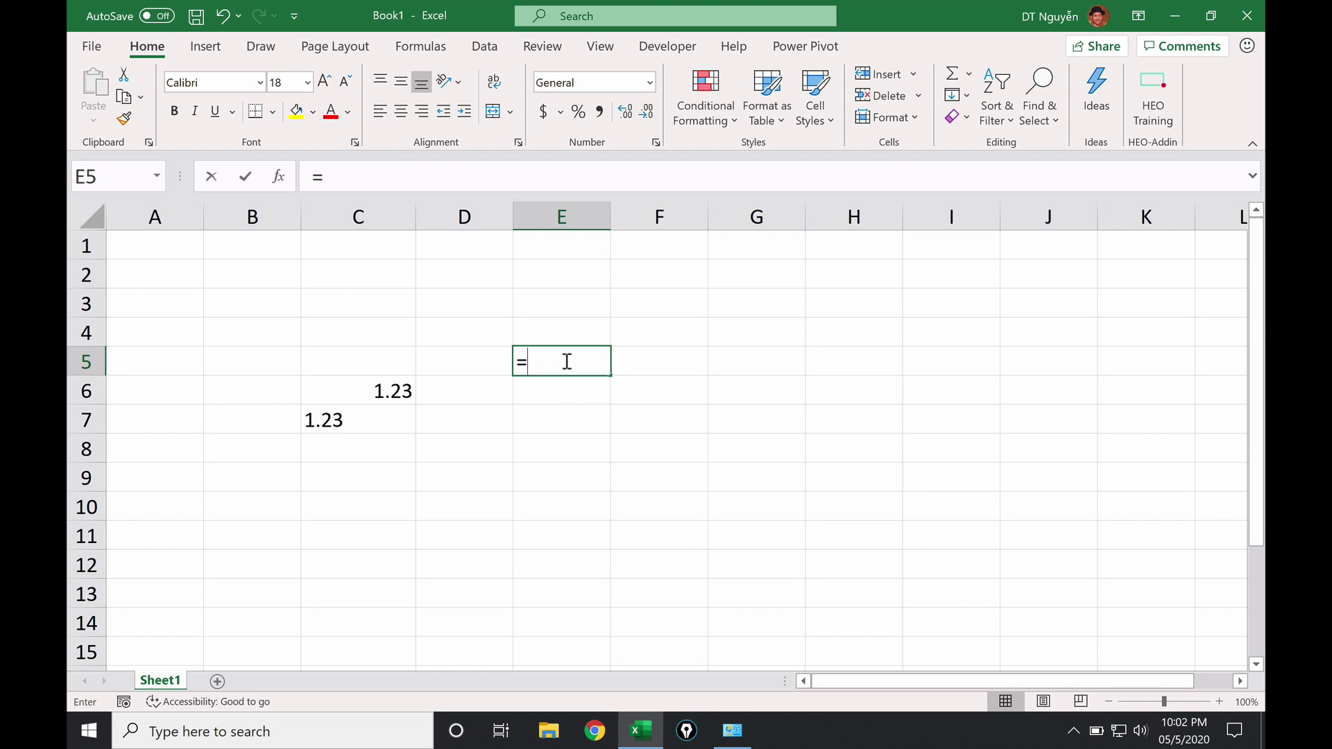
text(sum()
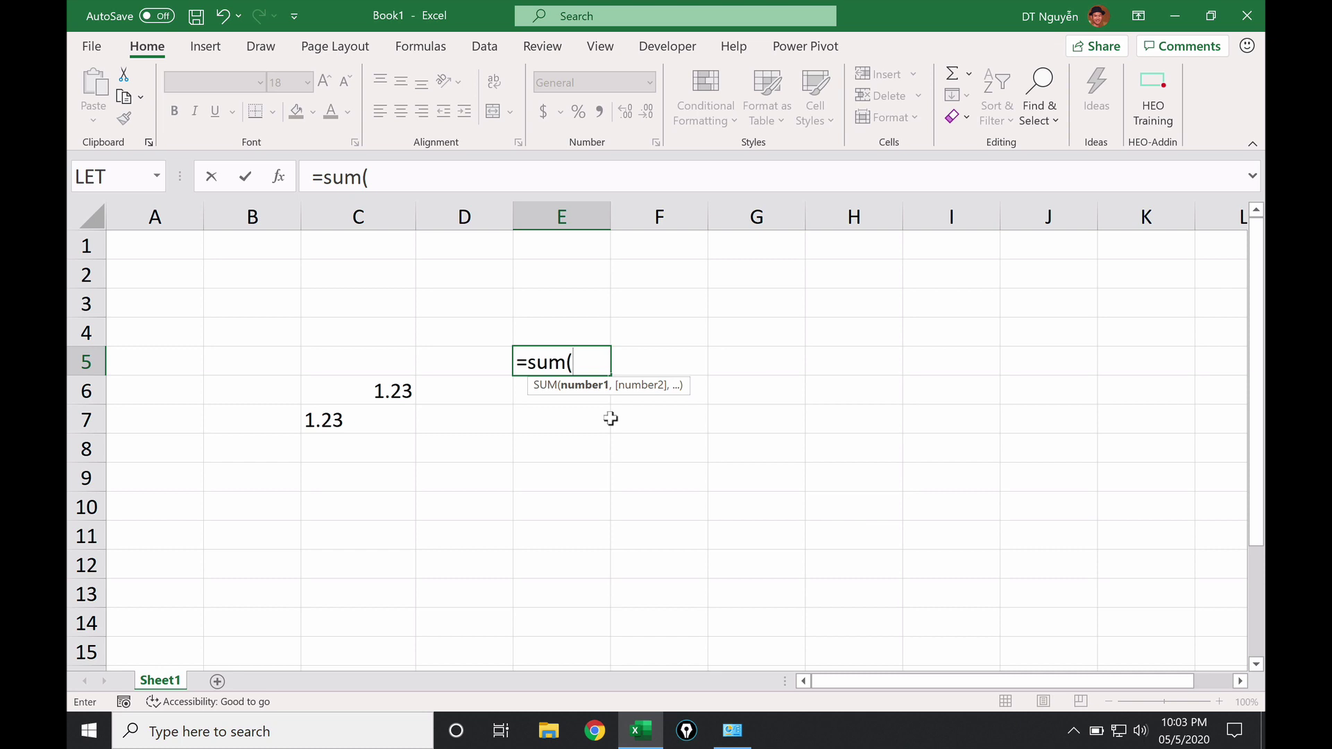
key(Escape)
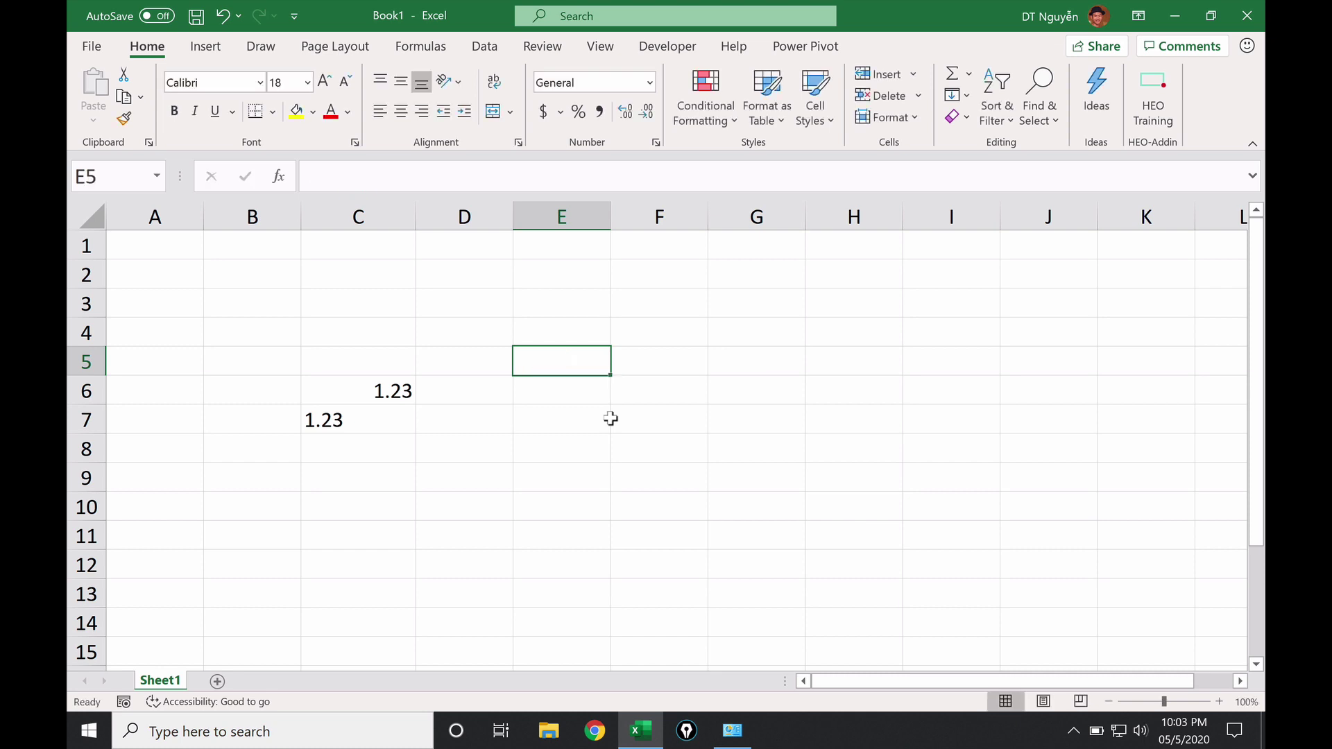
drag(268, 303, 588, 565)
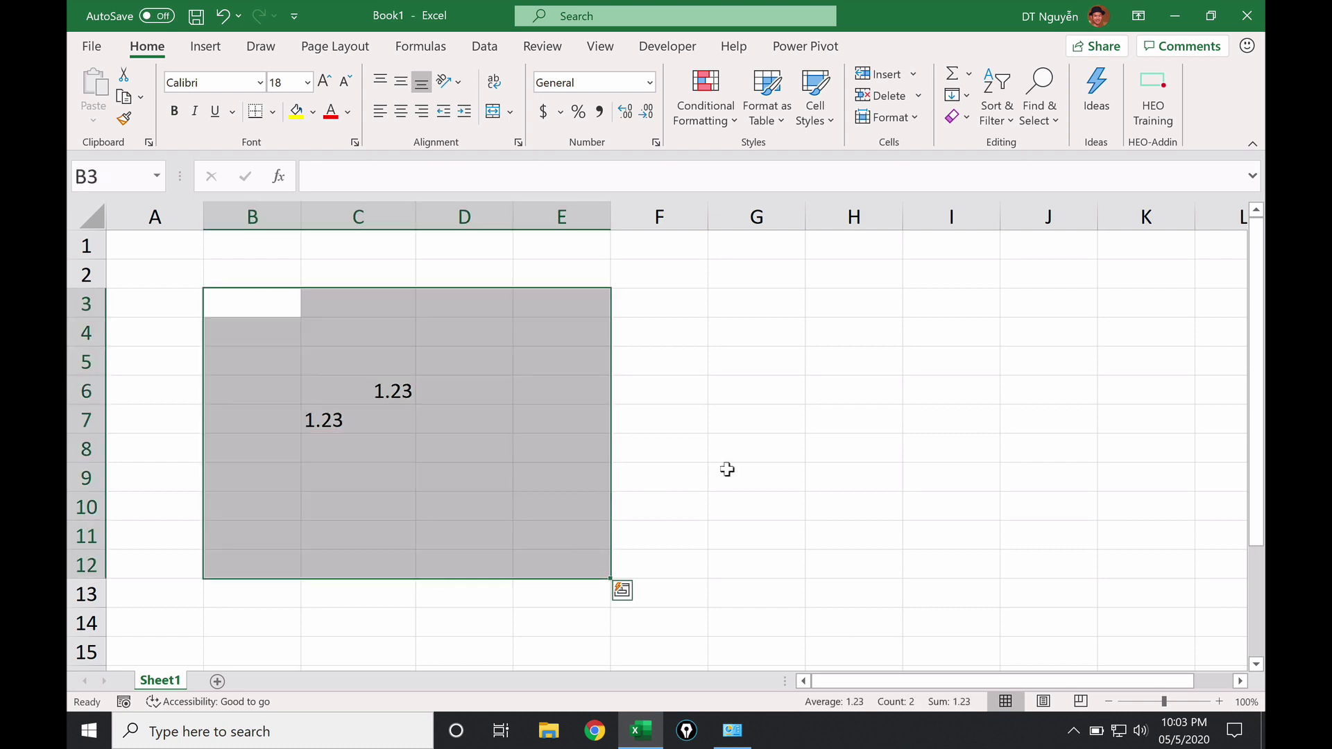
click(738, 467)
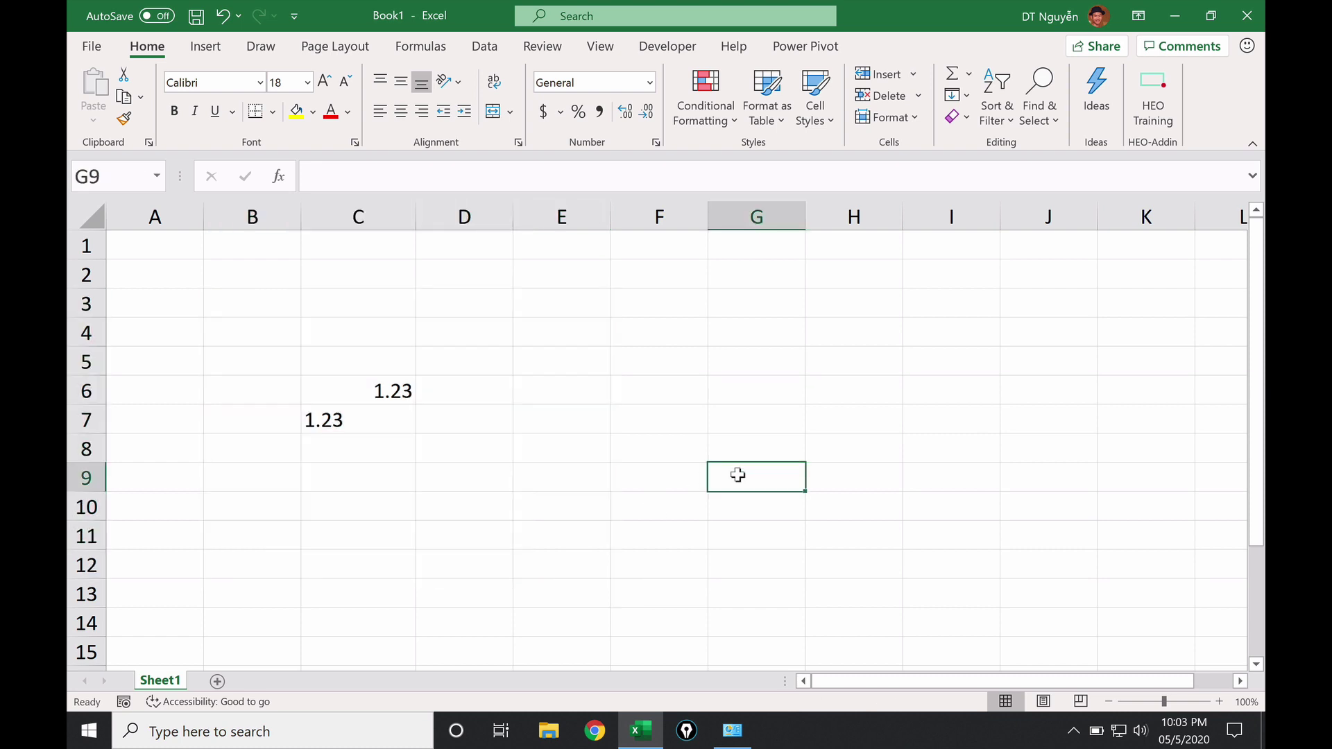
click(734, 731)
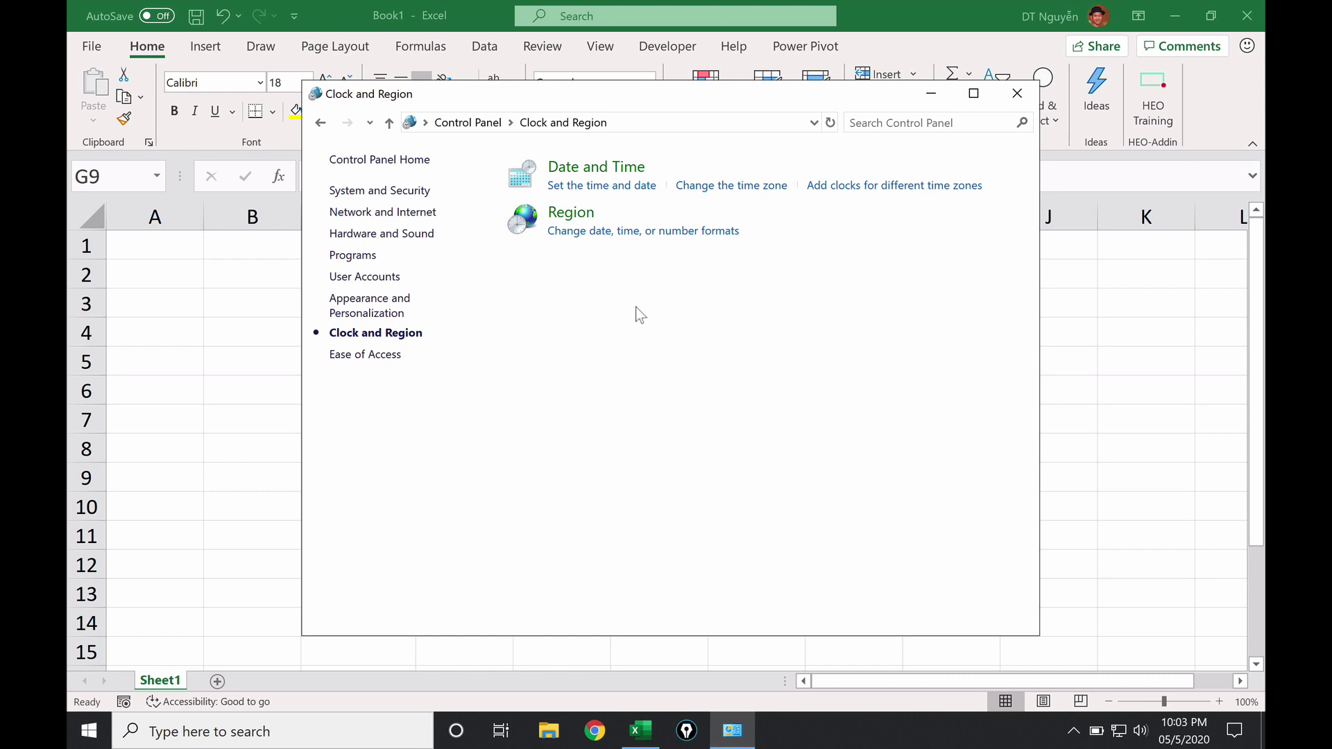
Retype the Short date format as dd/M/yyyy on the Customize Format Date tab.
click(643, 236)
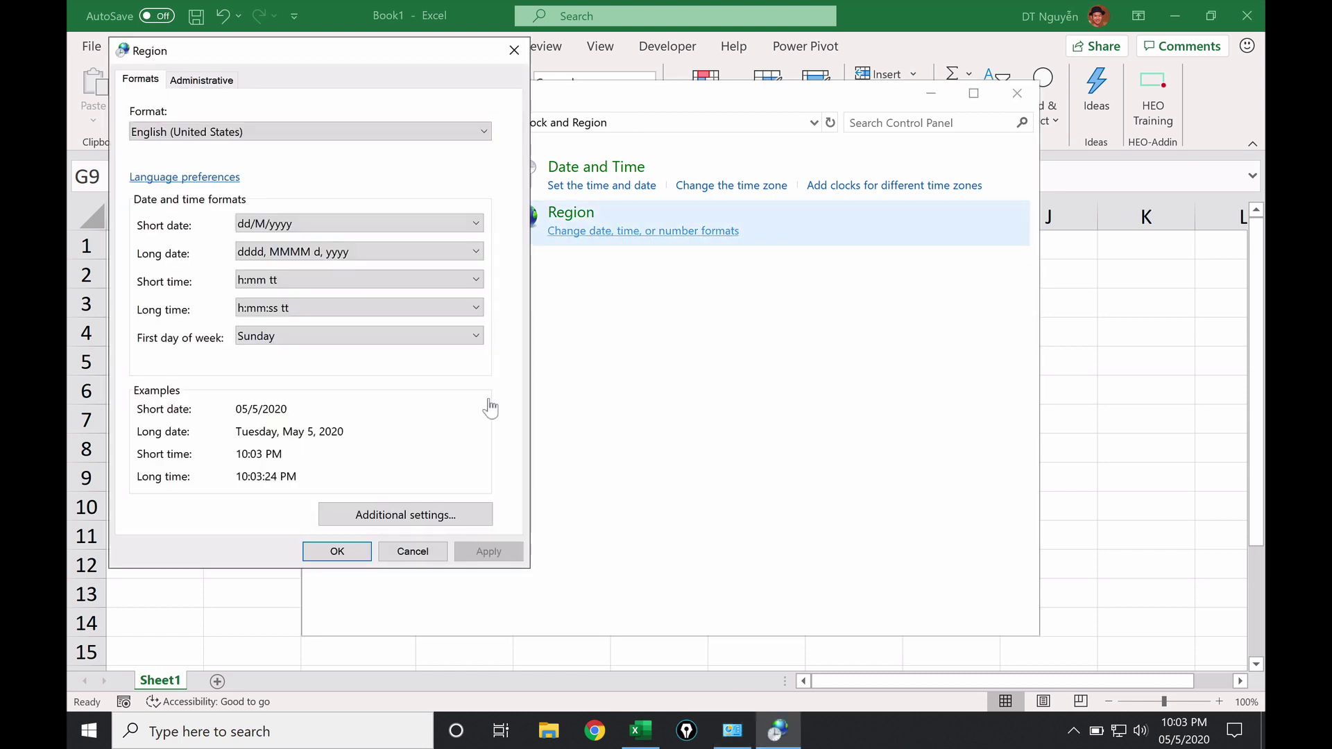
click(414, 511)
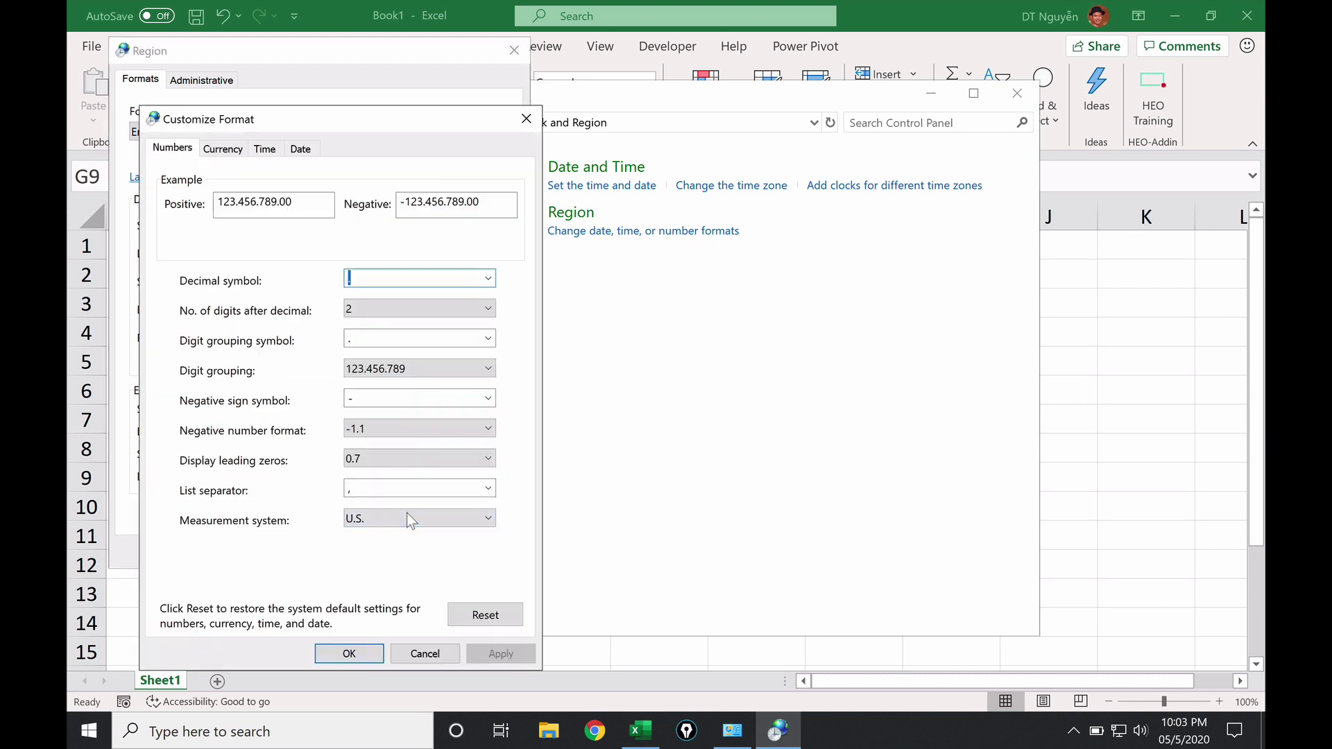
drag(258, 126, 685, 104)
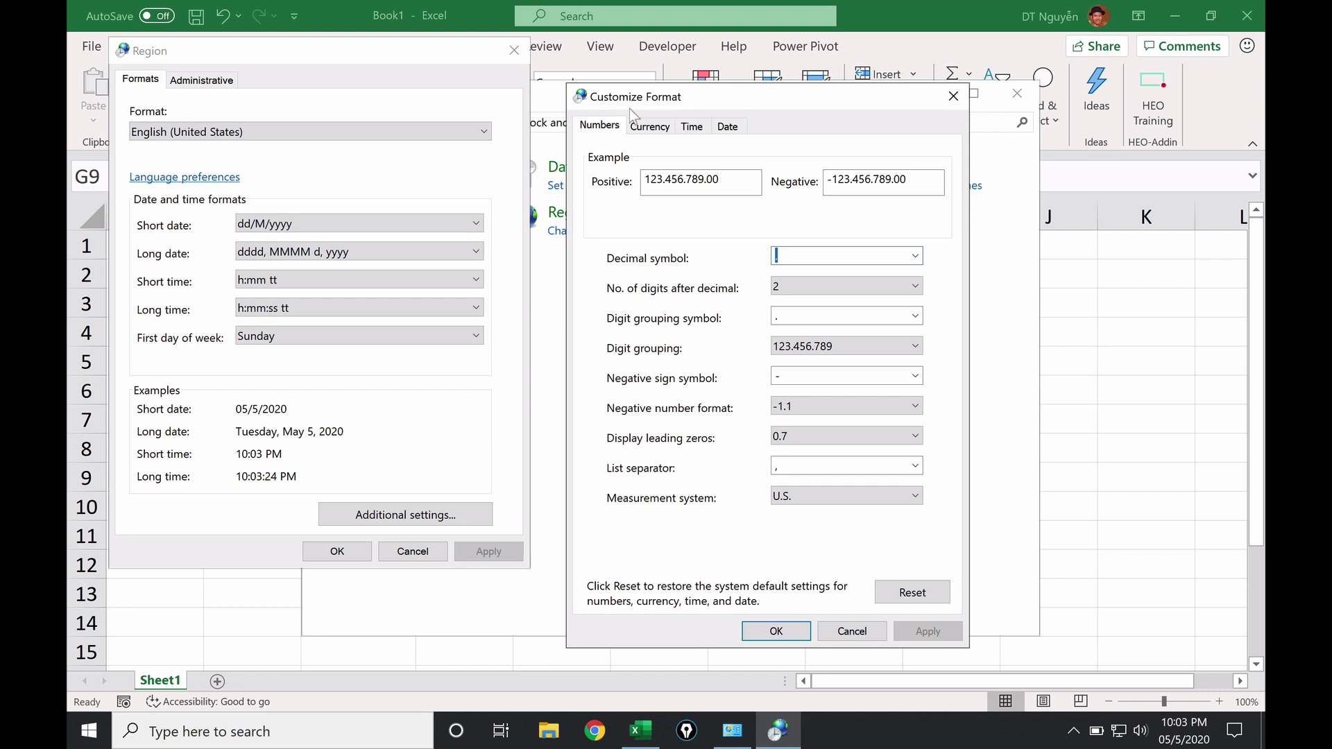
click(728, 127)
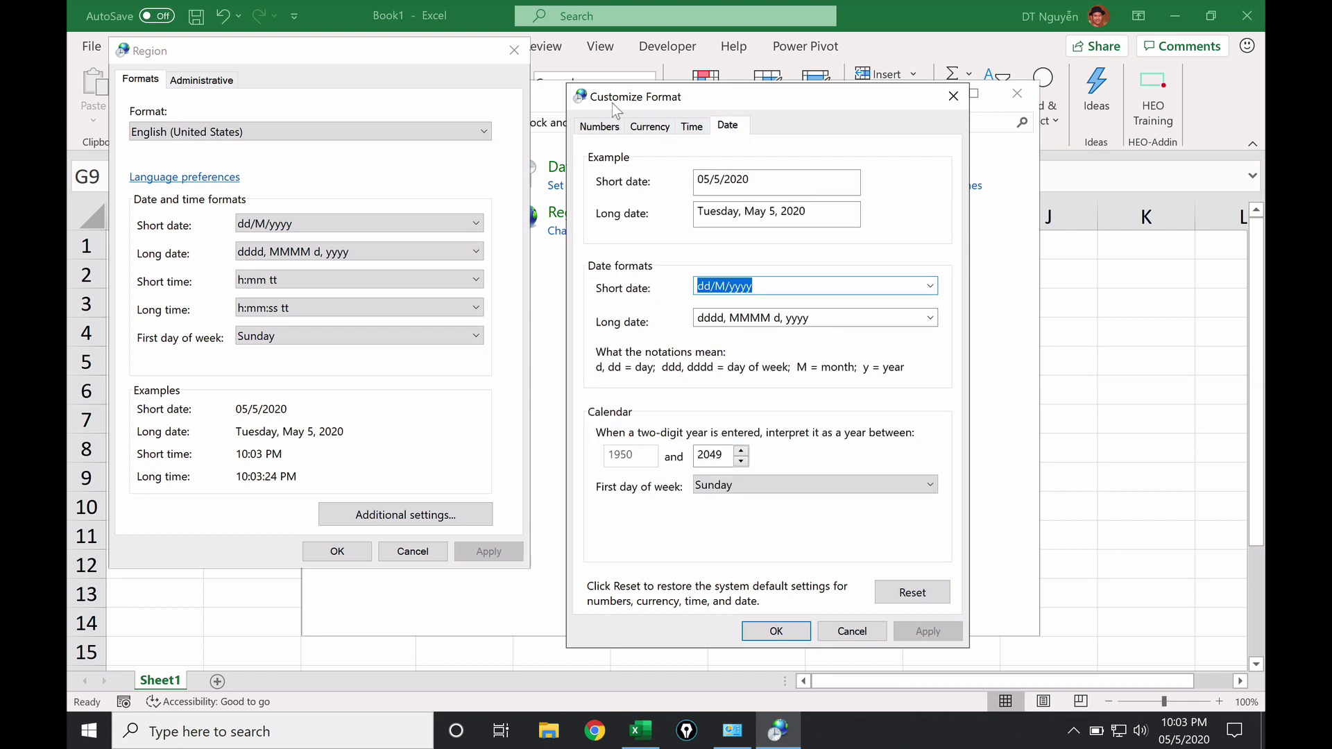
click(786, 286)
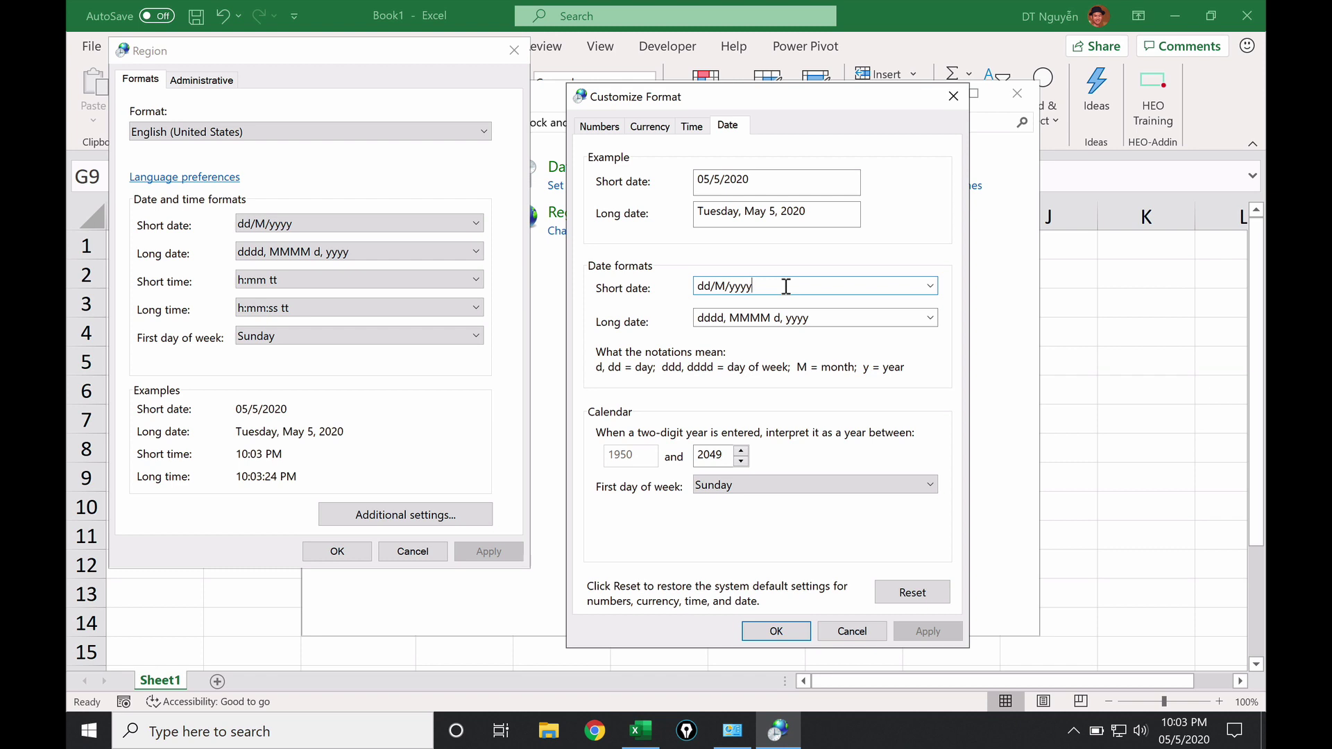
key(BackSpace)
key(BackSpace)
key(BackSpace)
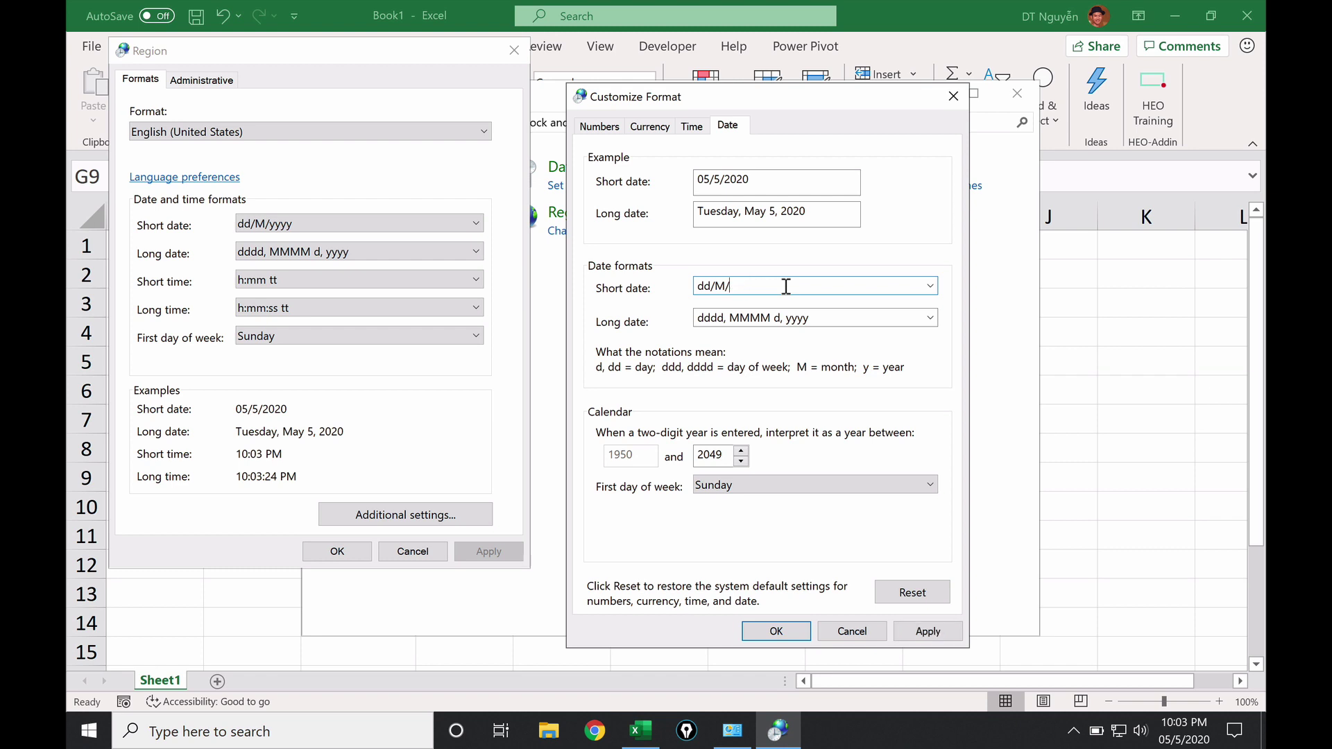
key(BackSpace)
key(BackSpace)
key(BackSpace)
key(BackSpace)
key(BackSpace)
text(dd)
text(/M/)
text(yyyy)
Apply the format, confirm both dialogs and close Control Panel.
click(928, 631)
click(856, 634)
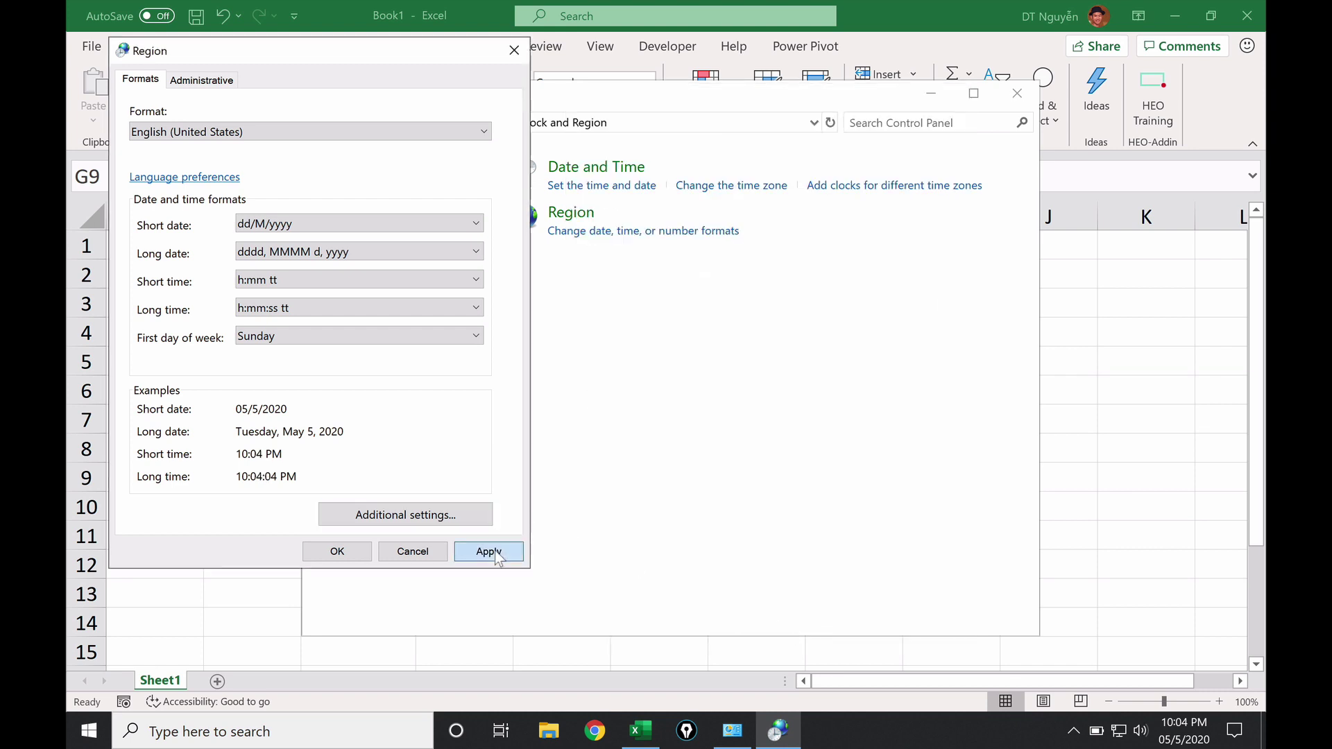
click(488, 551)
click(361, 557)
key(alt+F4)
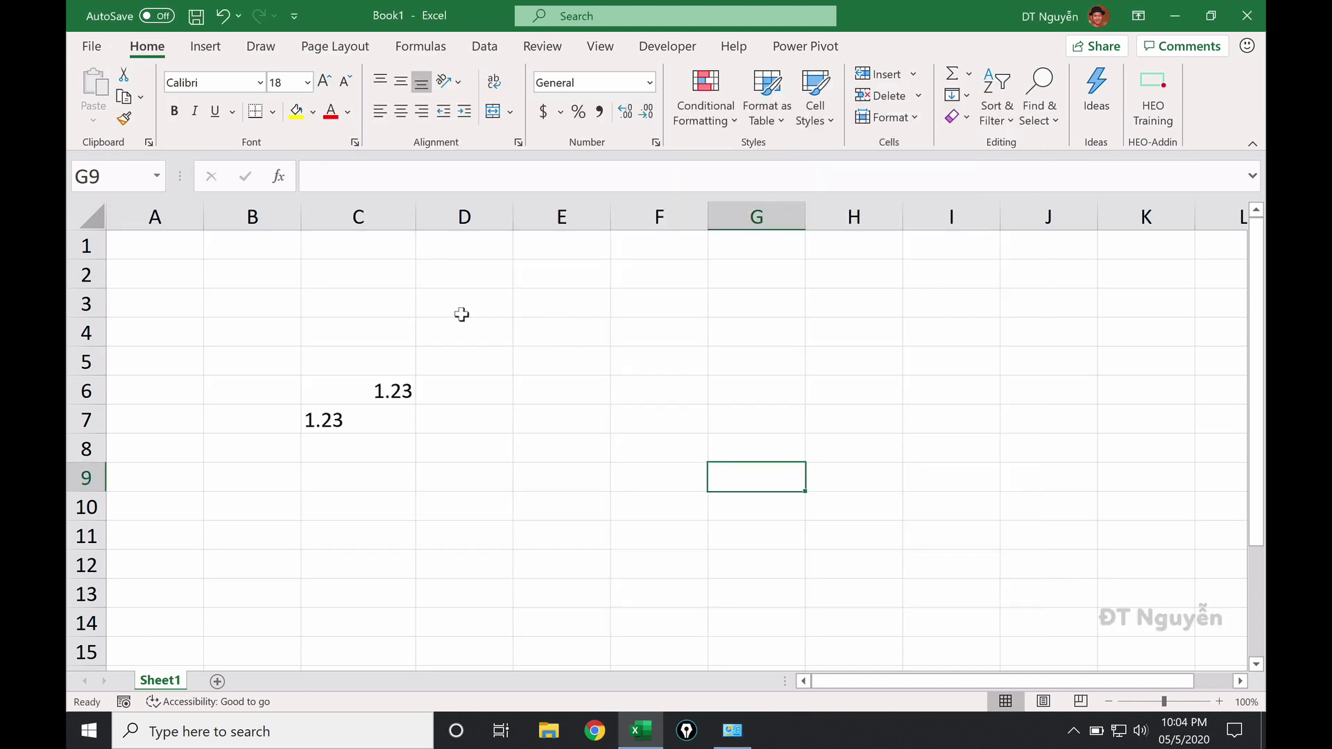
Enter 24/12/2020 in C3 and widen column C by dragging its header border.
click(362, 305)
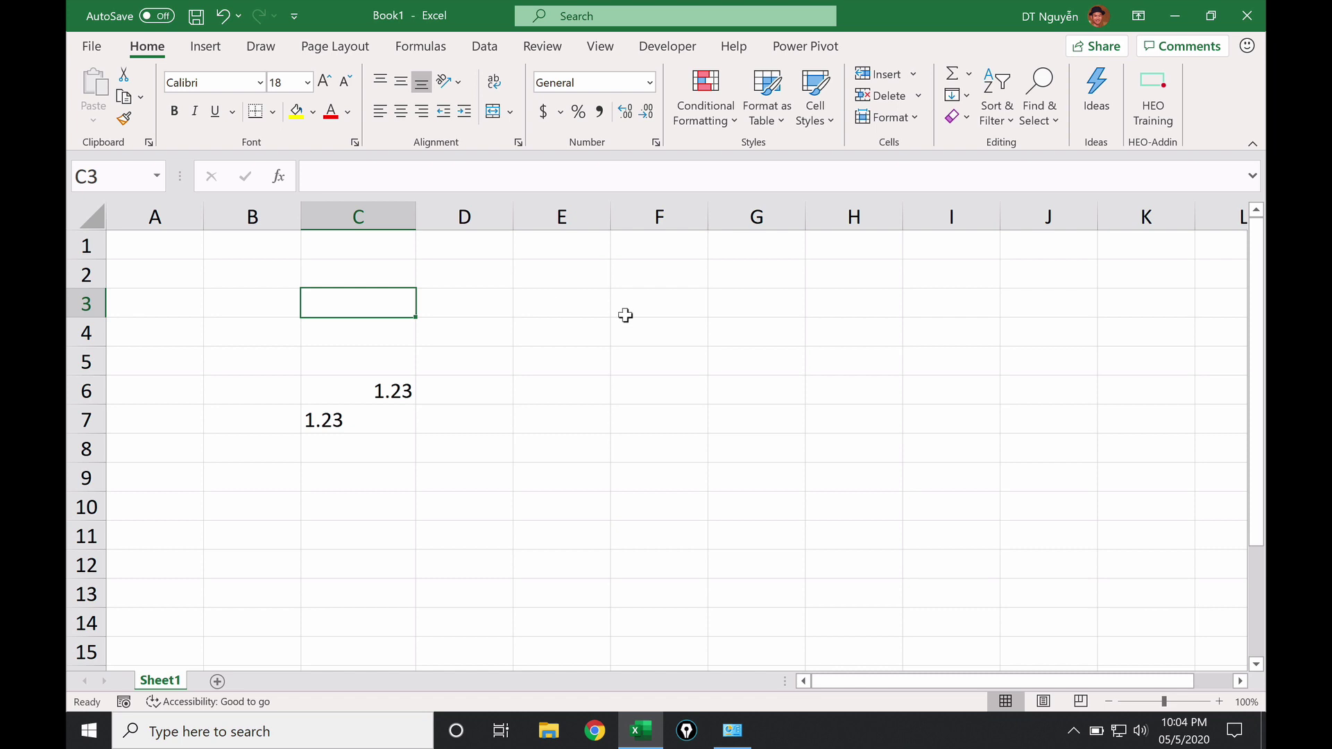
text(24/)
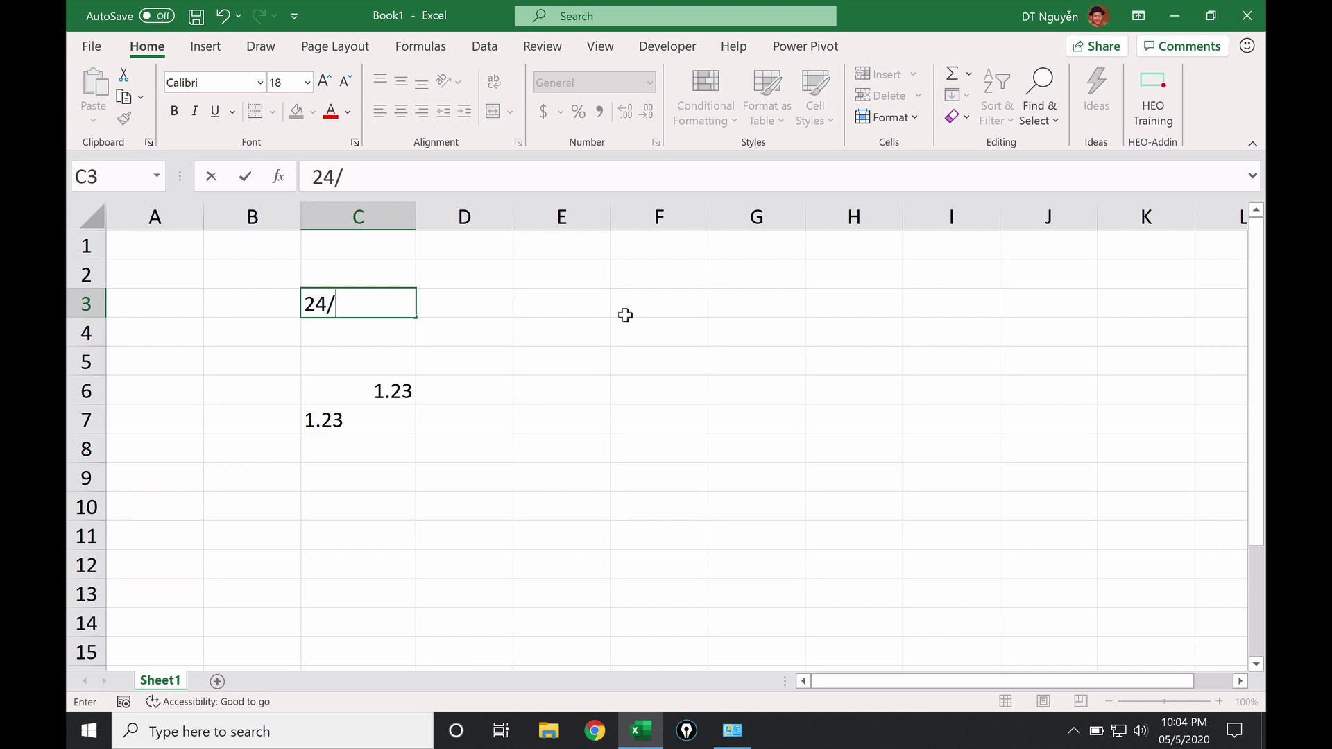
text(12/20)
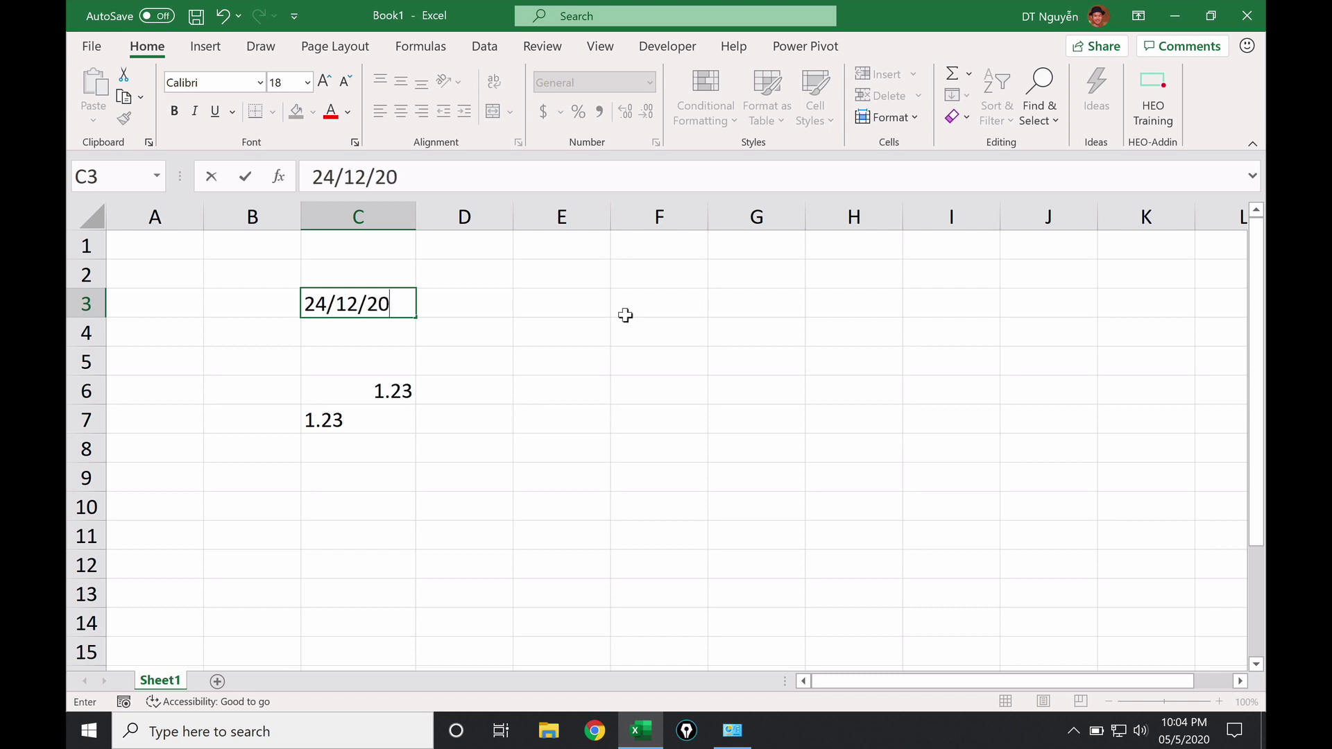
text(20)
key(Return)
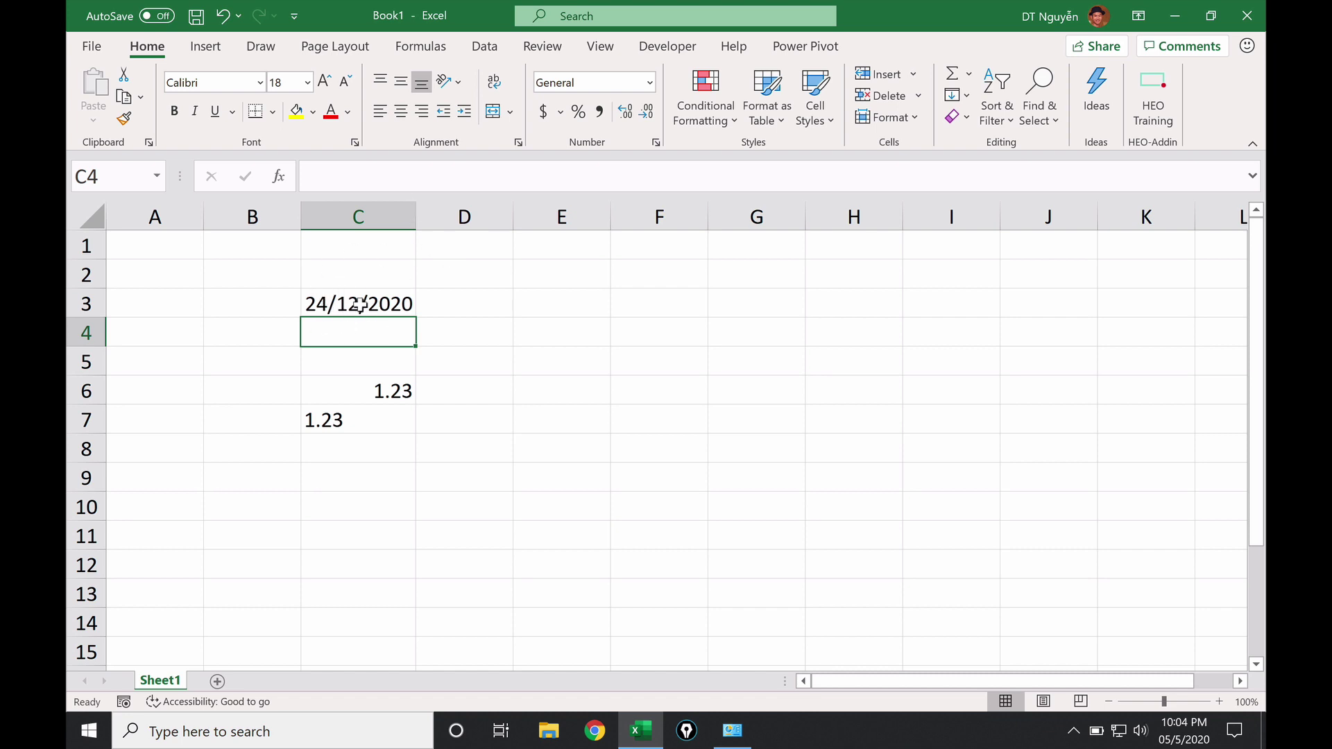
click(415, 216)
drag(546, 218, 549, 218)
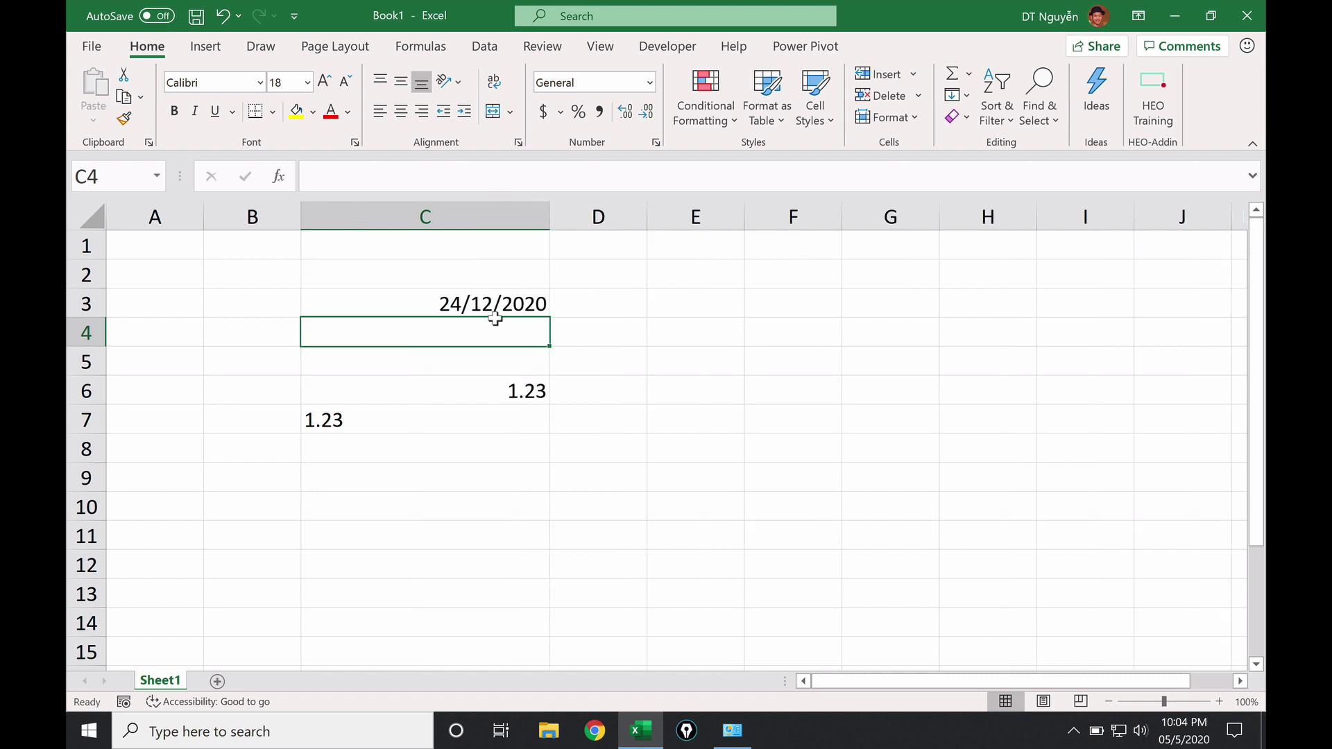
click(473, 297)
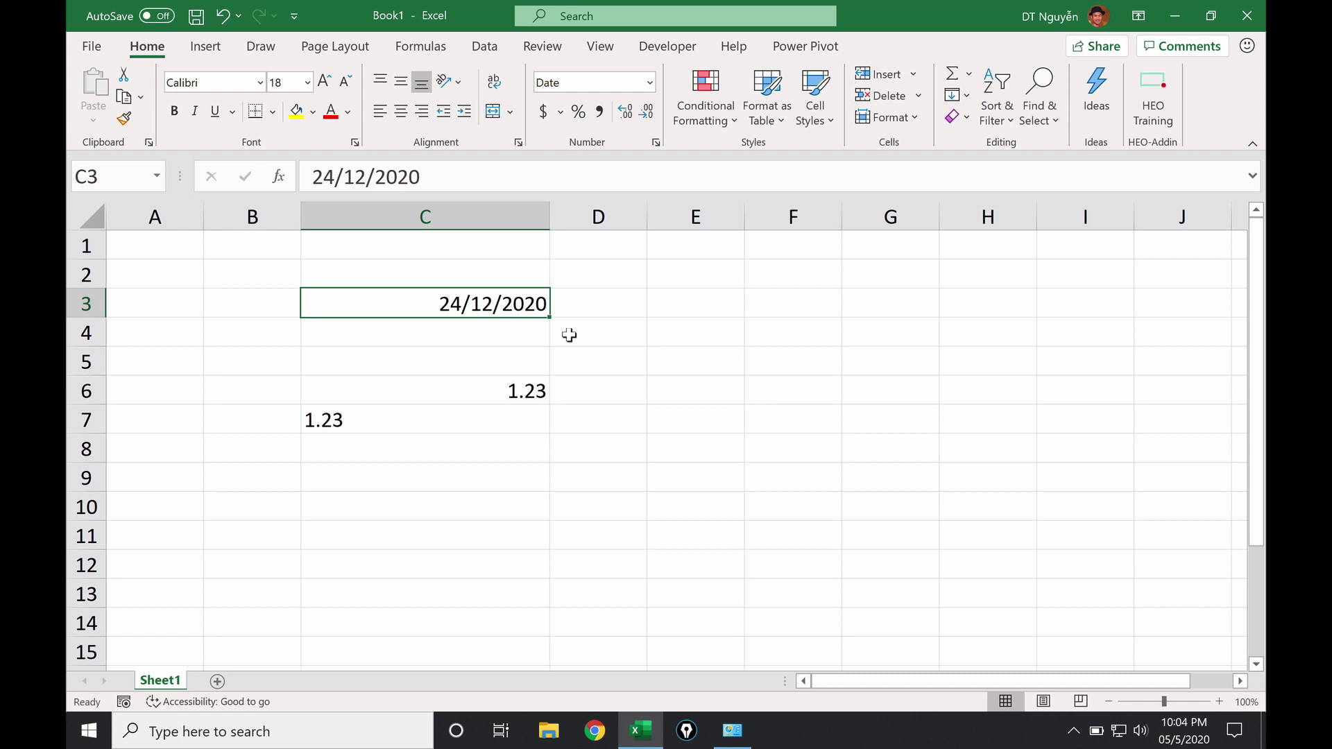
Replace a failed =DATE( attempt with =DAY(C3) in E3, returning 24.
click(686, 295)
text(=)
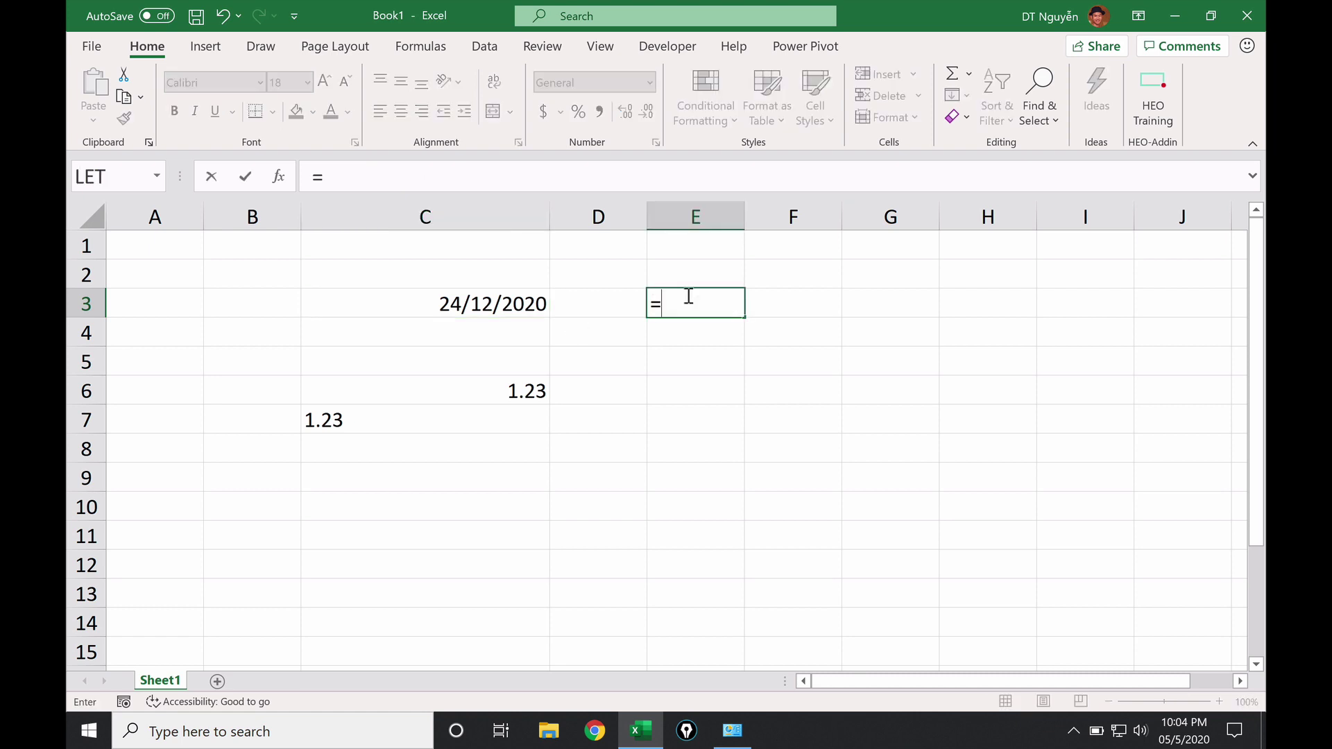
text(date)
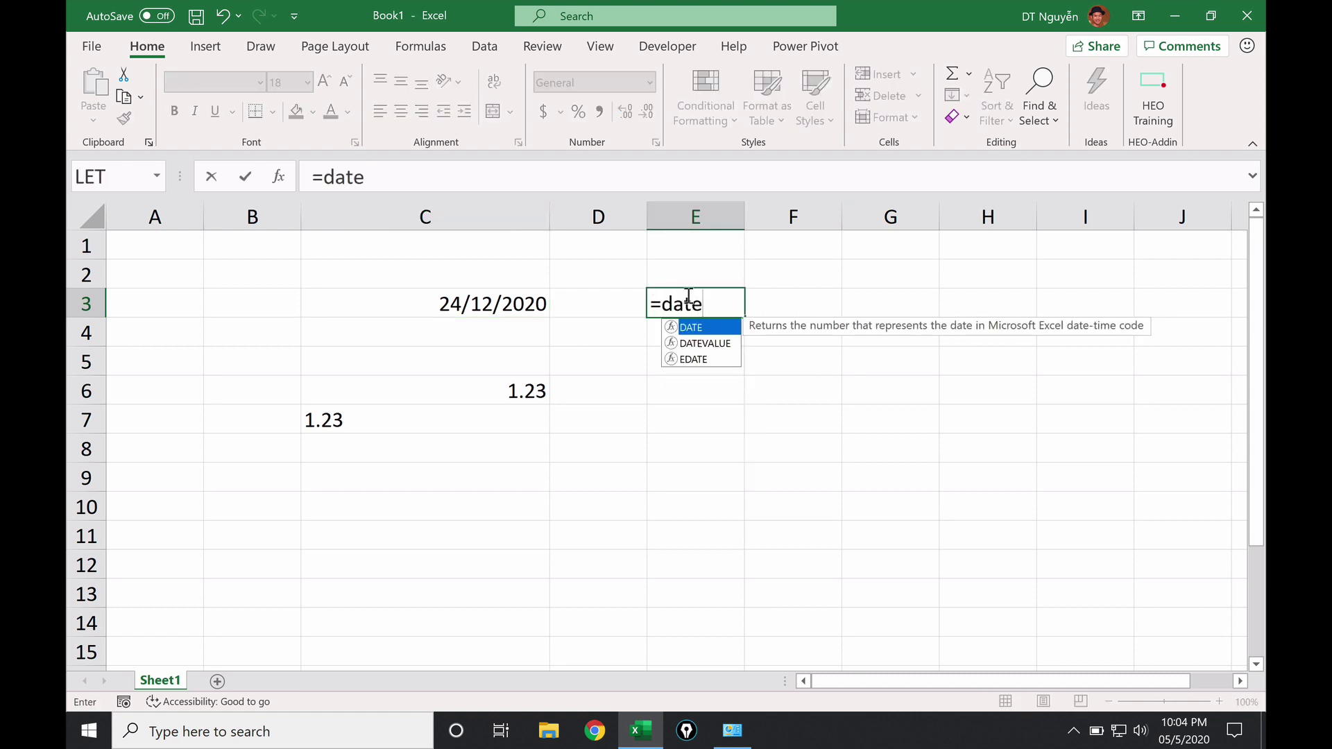
text(()
key(Left)
key(Left)
key(Return)
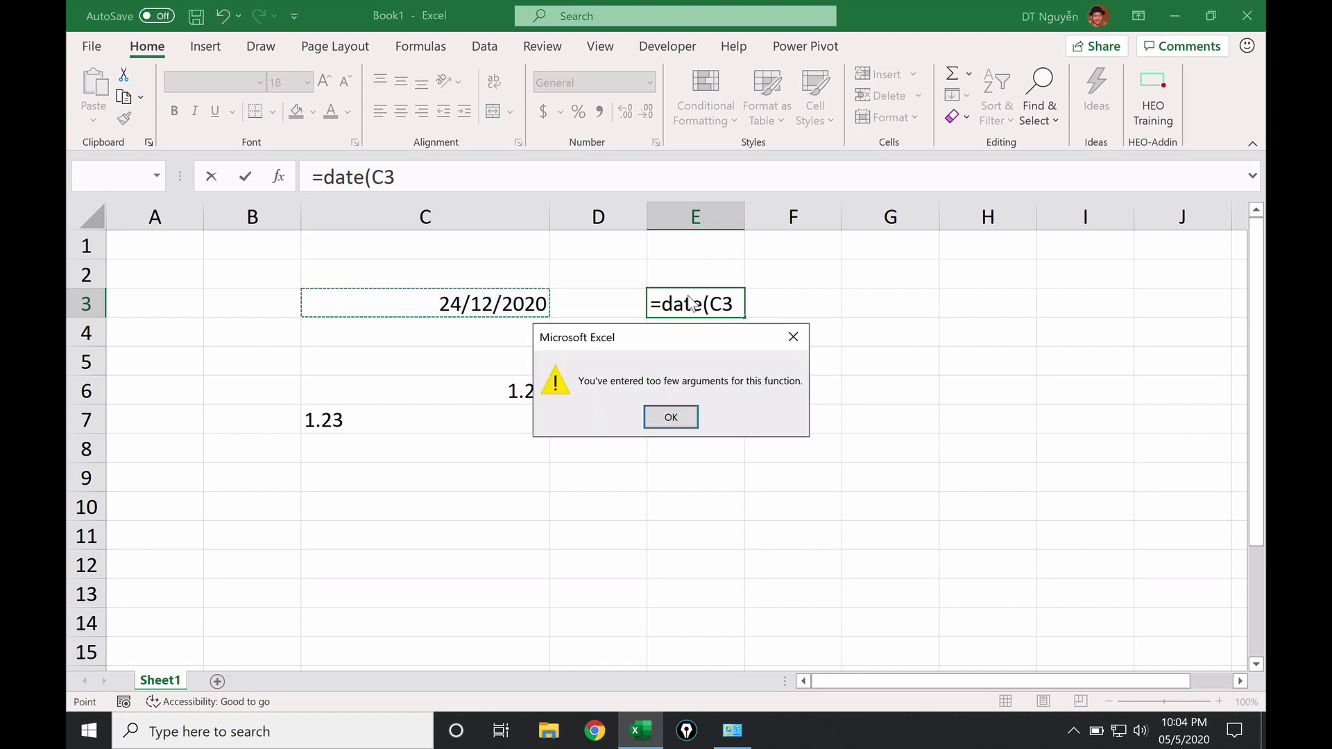
click(671, 414)
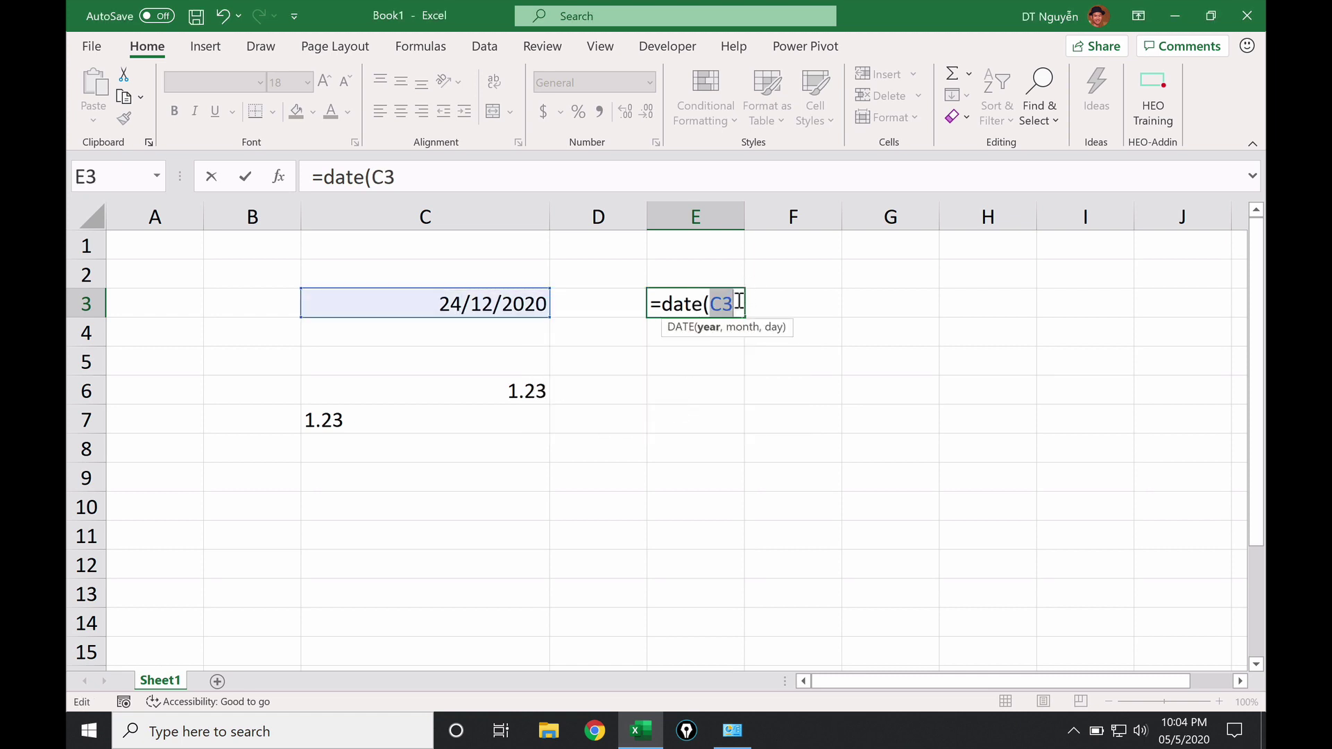
double_click(683, 305)
text(da)
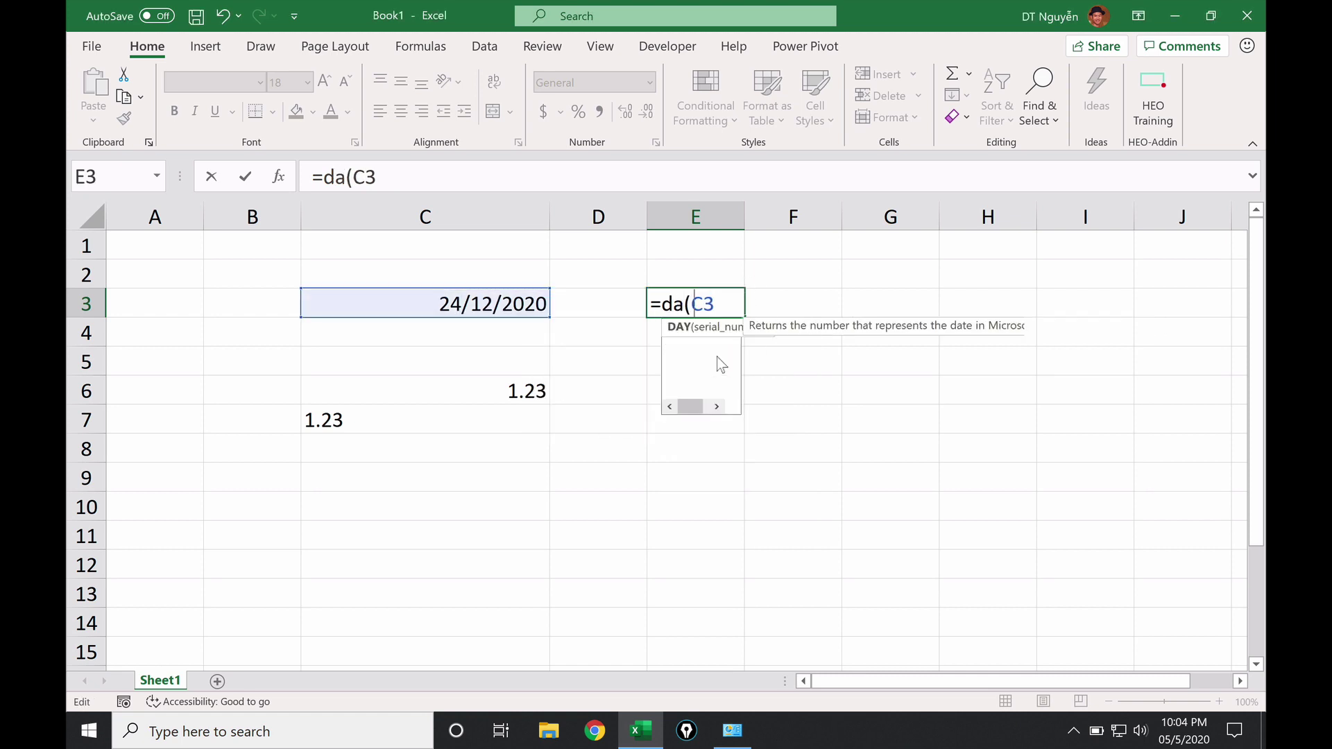
text(y)
key(Escape)
click(734, 303)
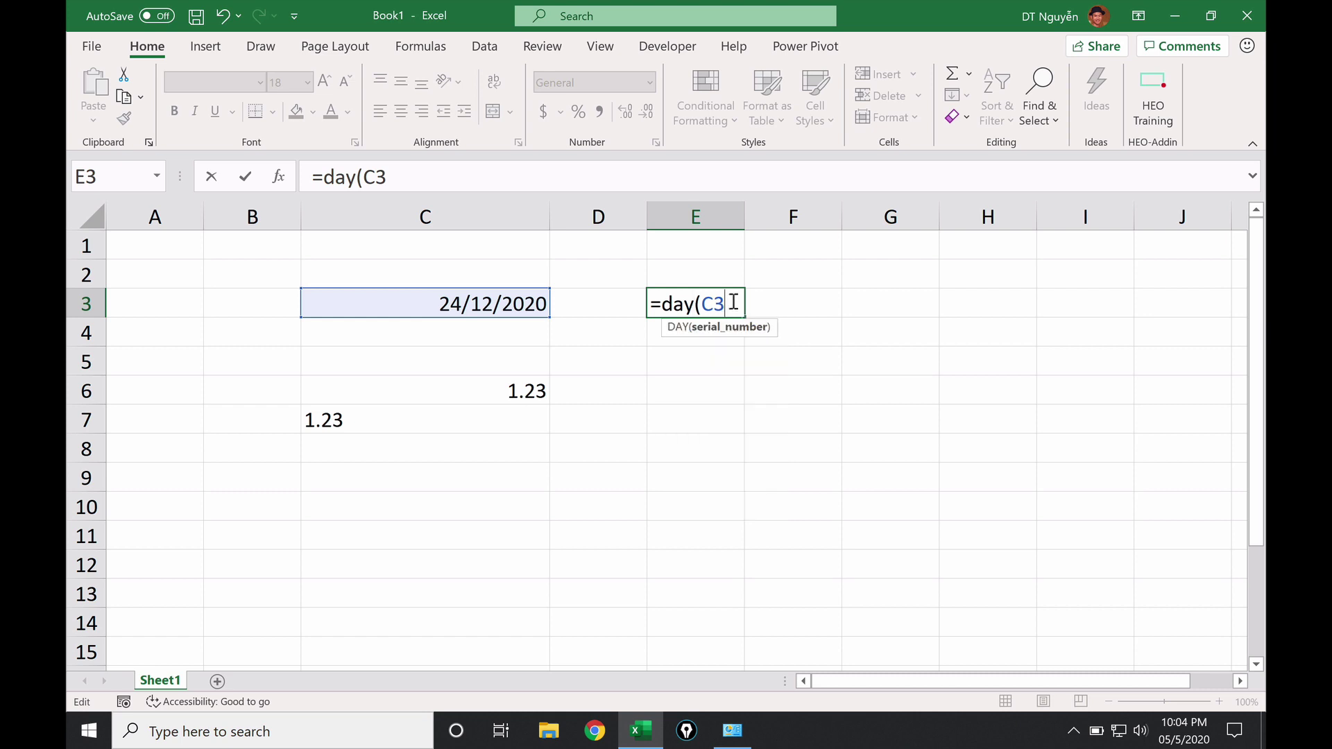
text())
key(Return)
click(714, 298)
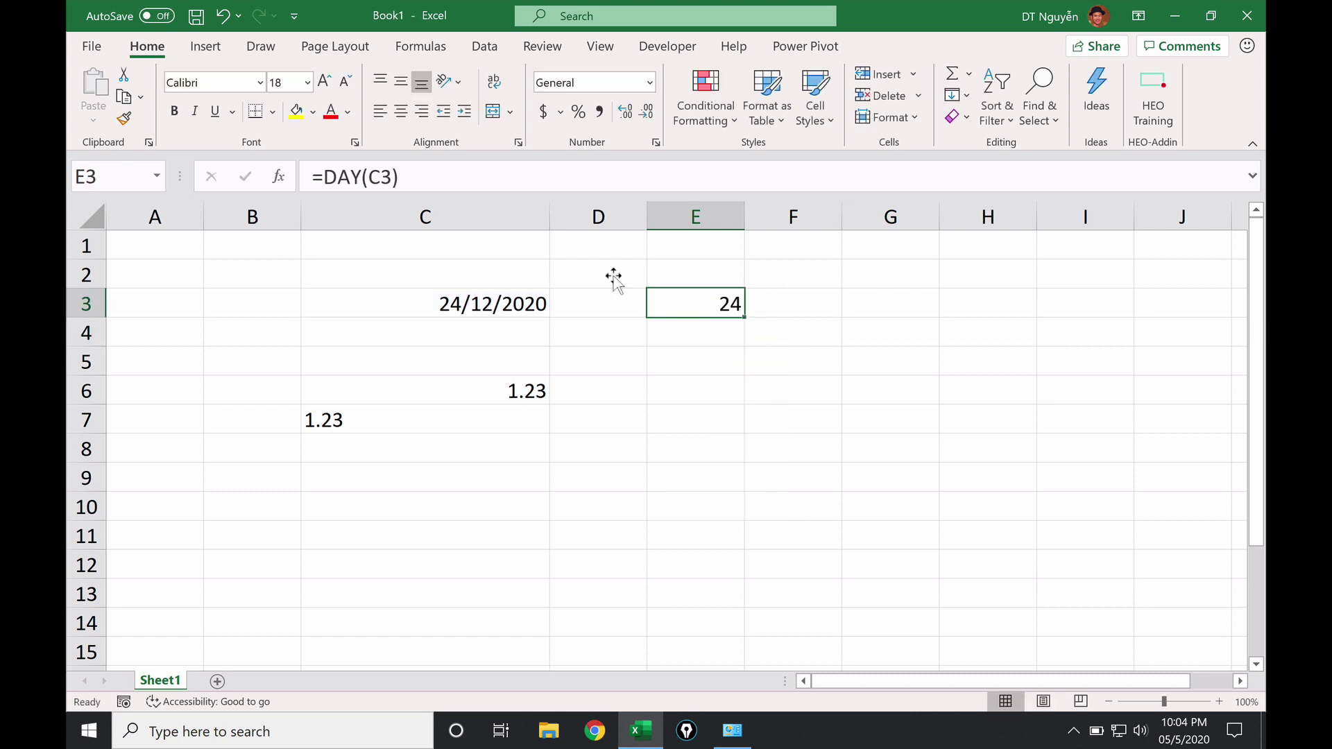
Check C3's Date number format, then select an empty cell.
click(458, 307)
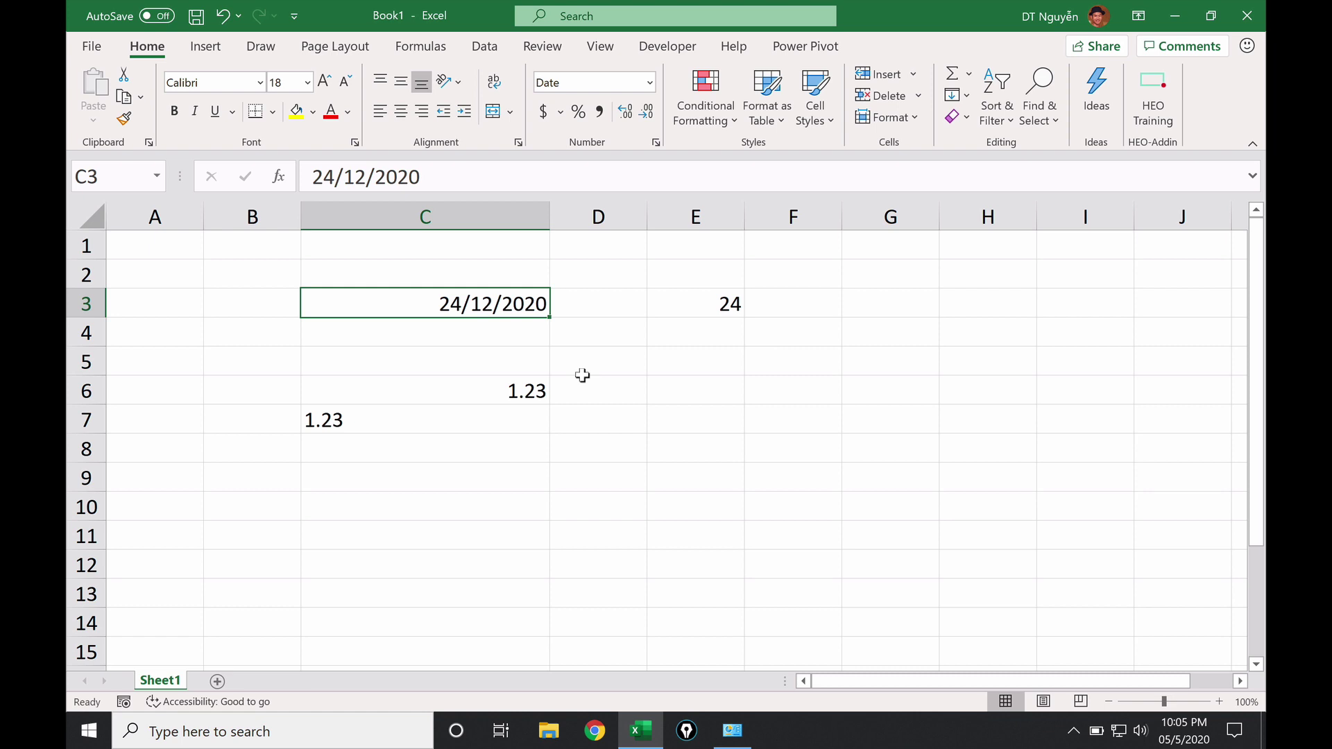
drag(612, 366, 692, 526)
click(832, 451)
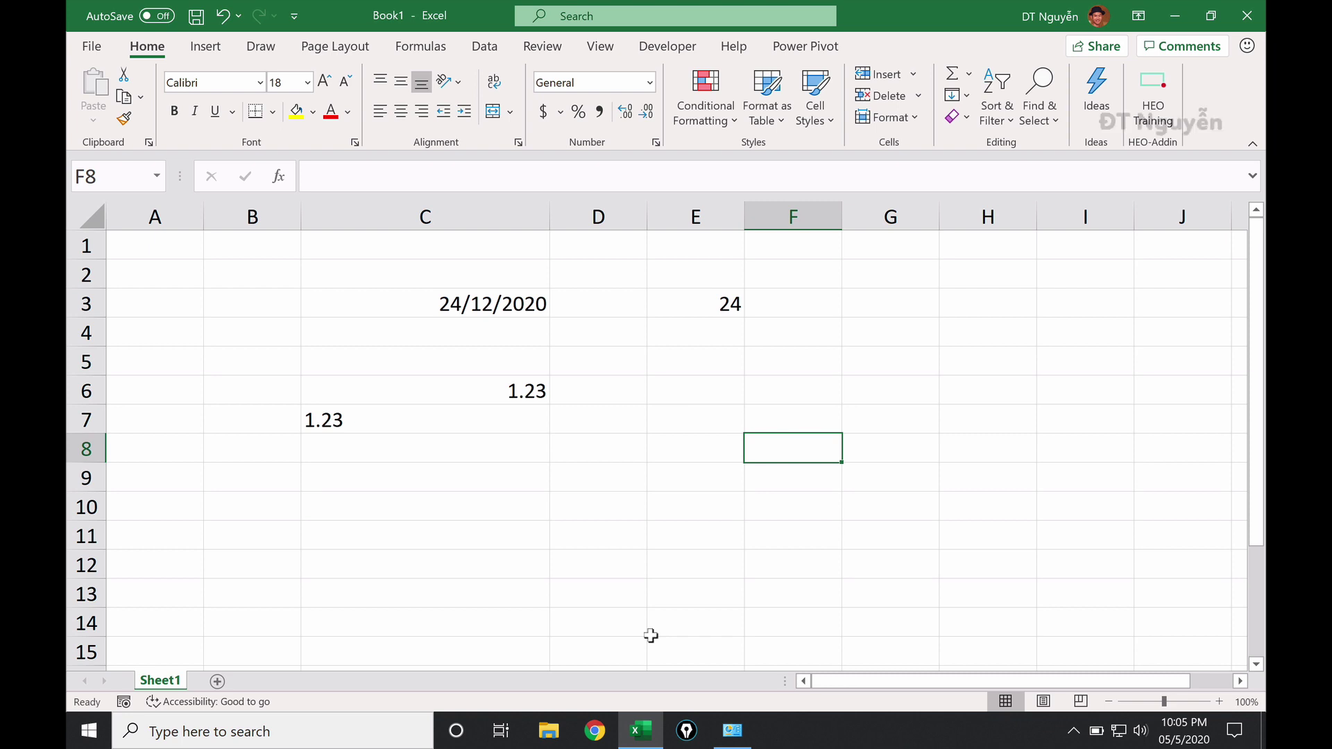
Search Google in Chrome for 'excel language pack' using the address-bar suggestion.
click(611, 727)
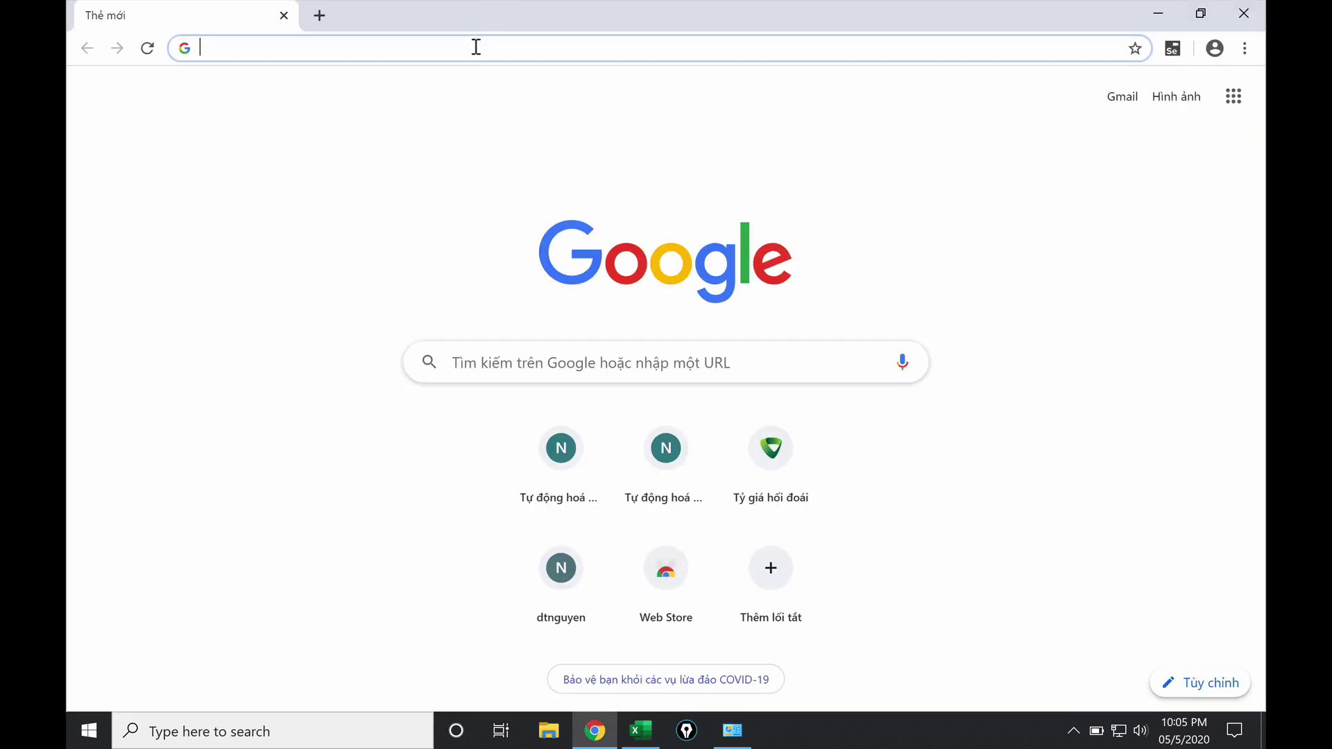
text(ex)
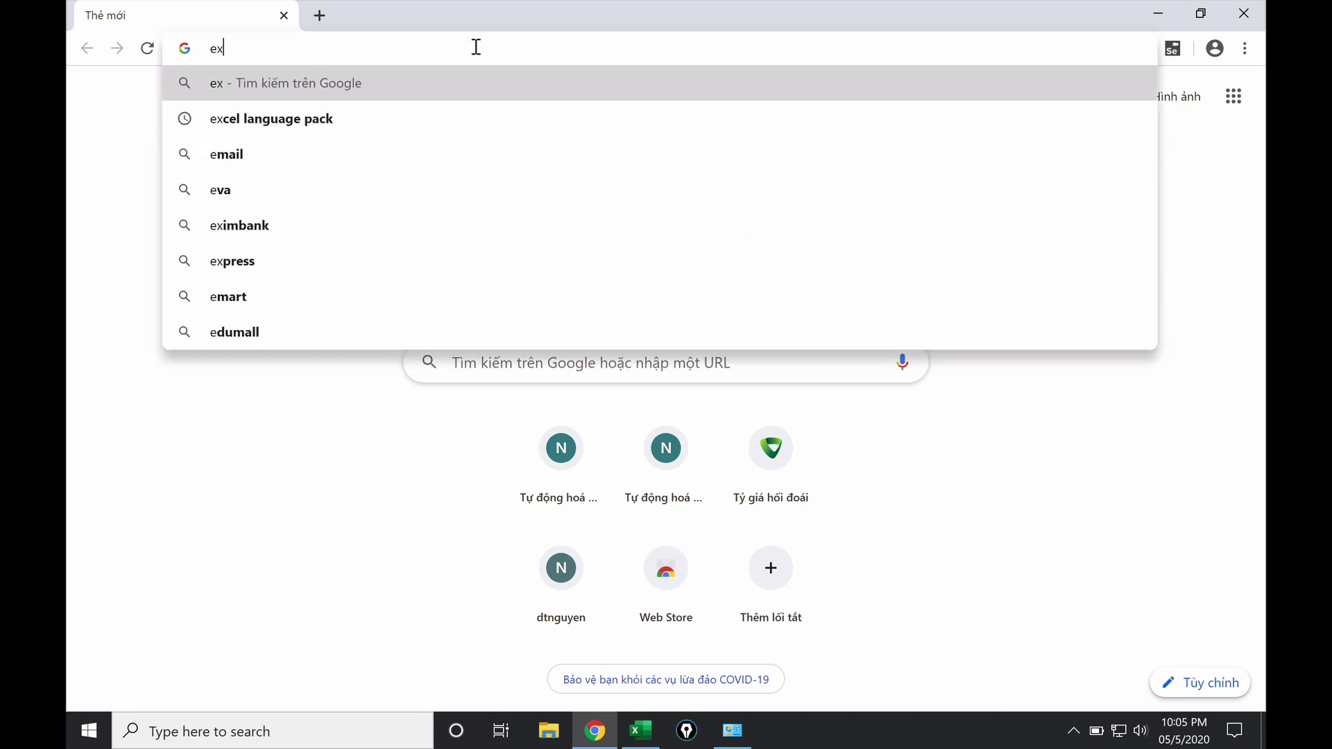
text(cel language)
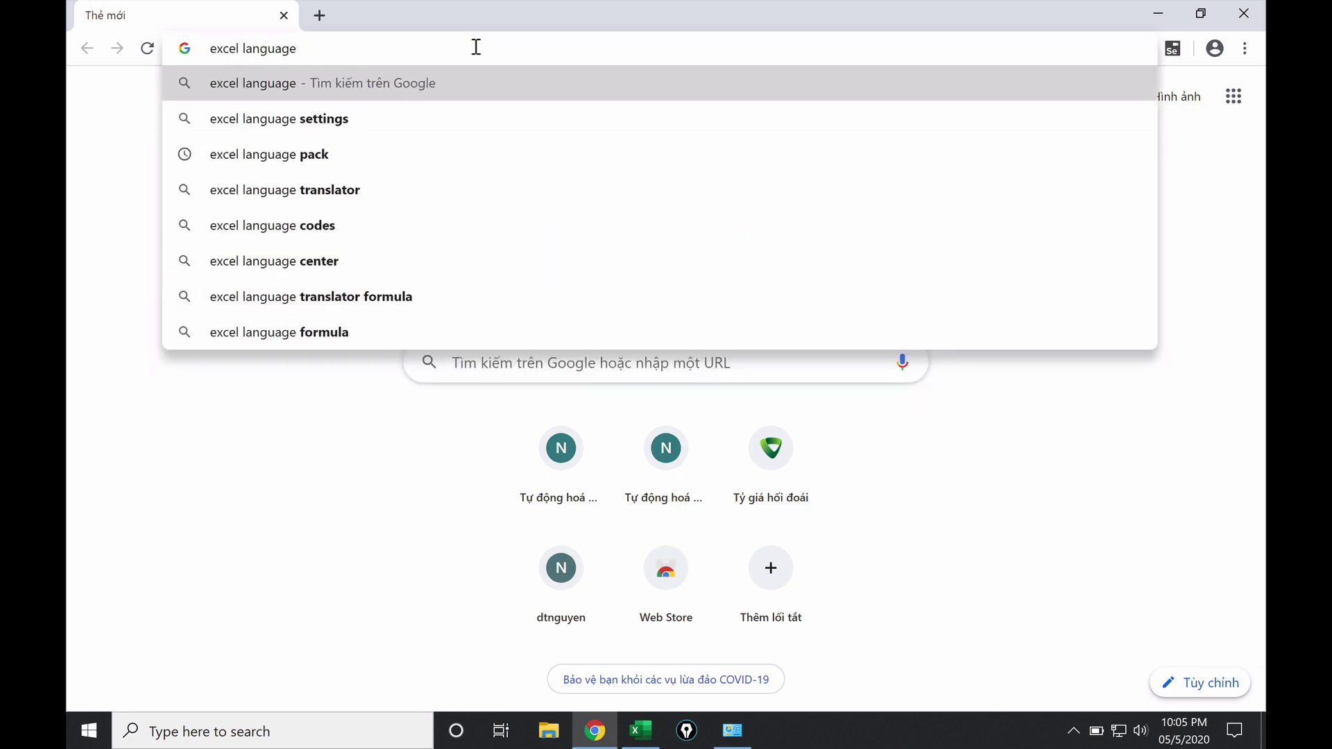
key(Down)
key(Down)
key(Return)
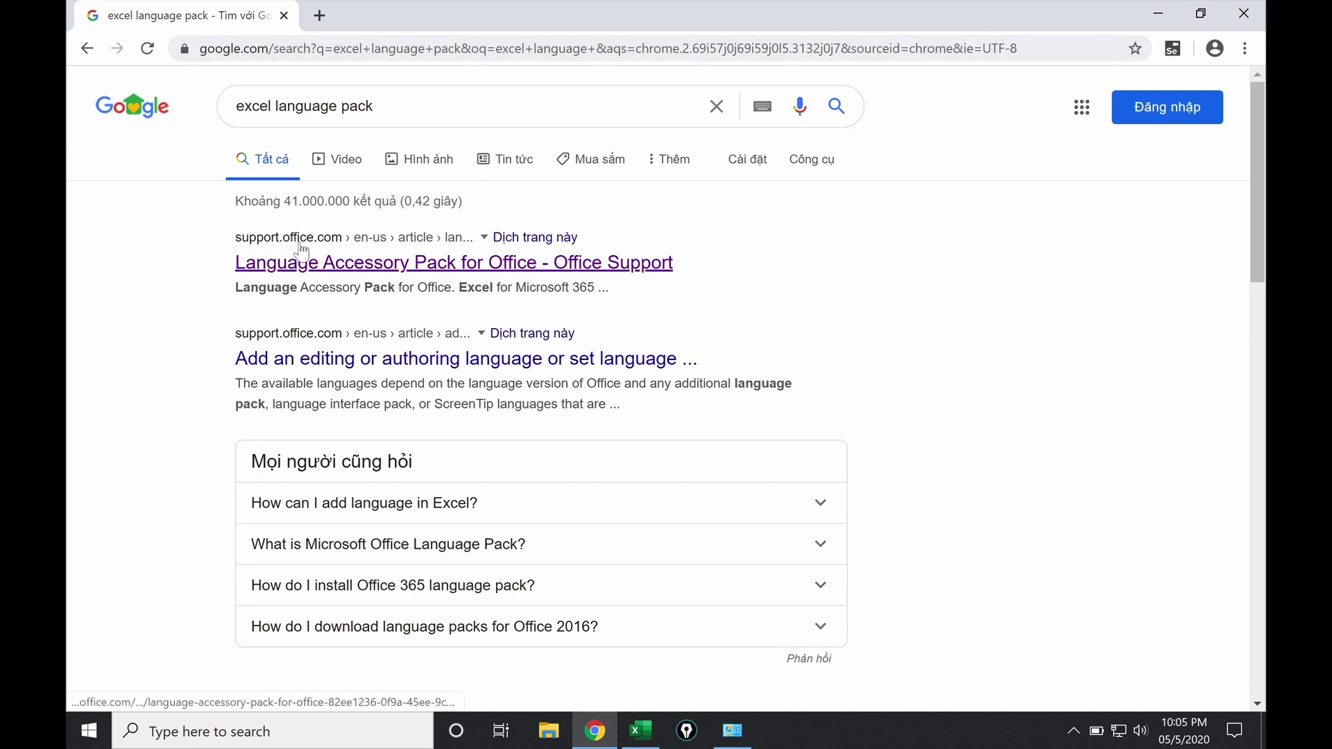
Open Microsoft's Language Accessory Pack for Office article and scroll to Step 1.
click(371, 270)
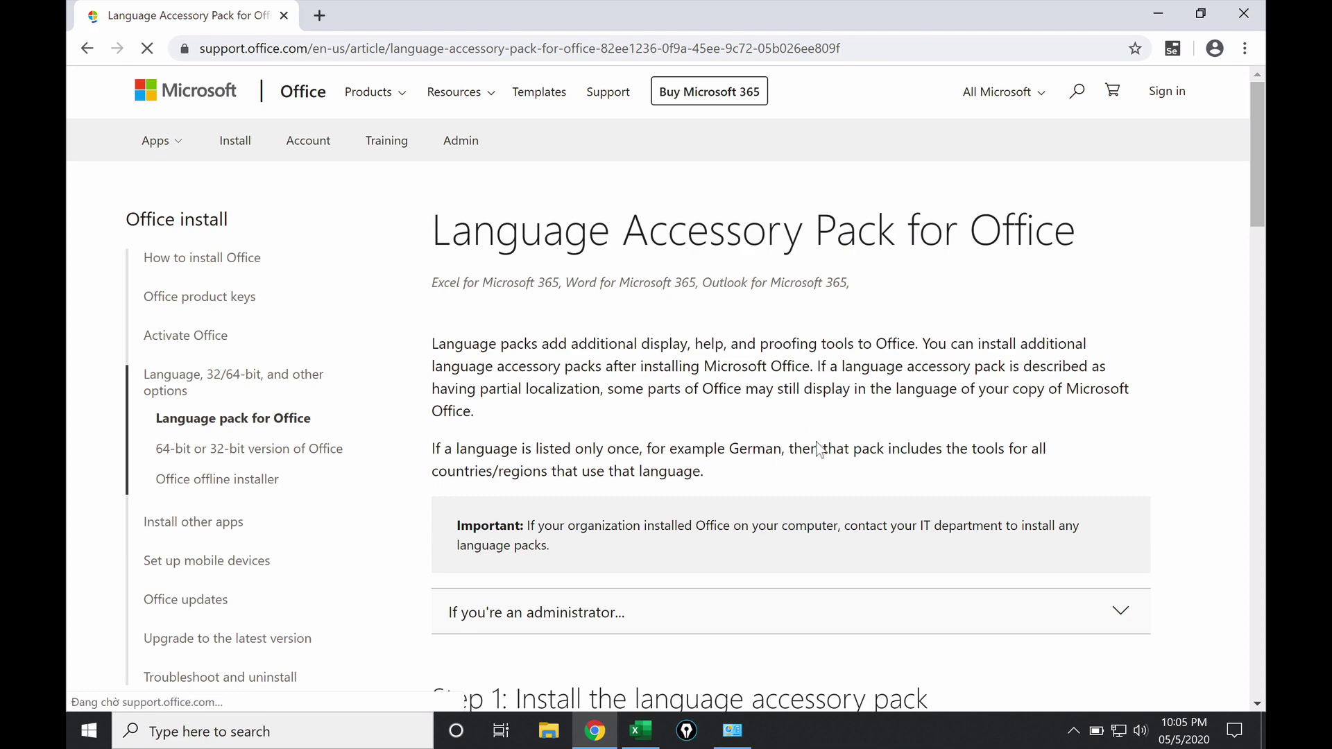
scroll(818, 449, down, 1)
scroll(817, 444, down, 2)
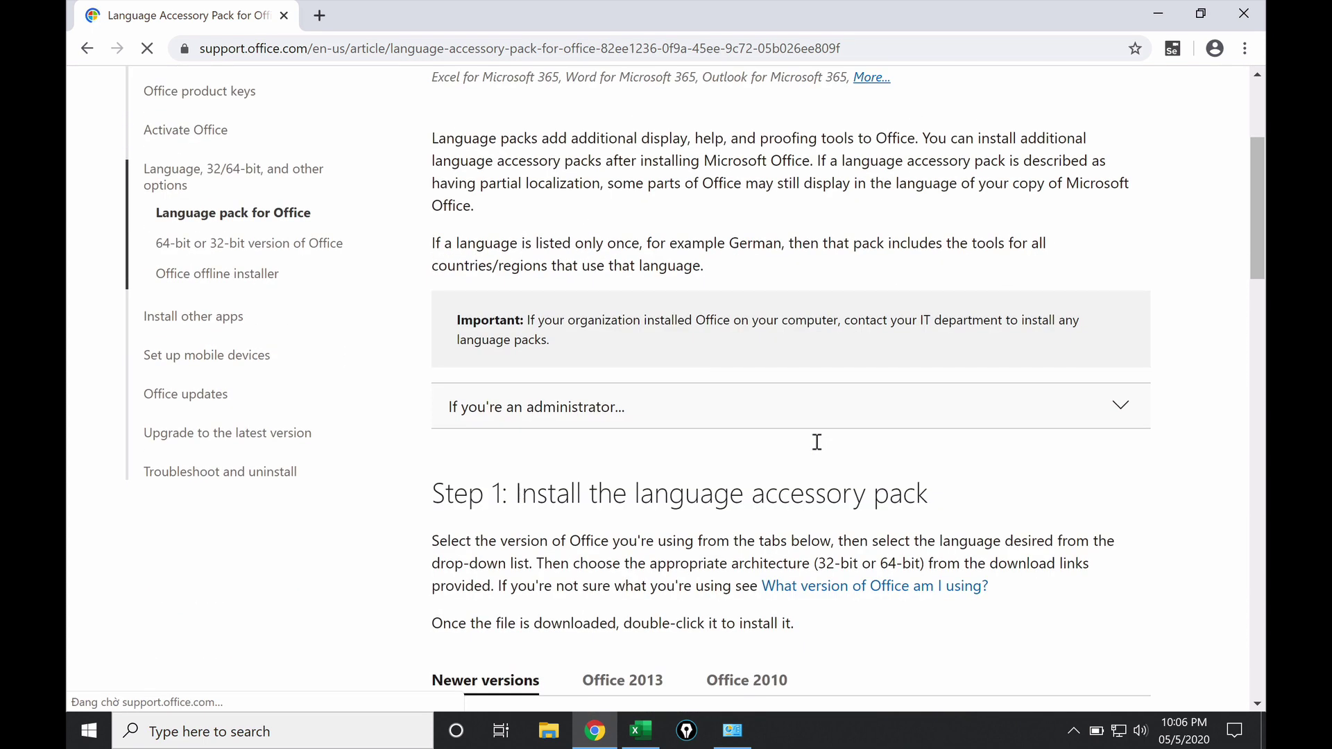
scroll(817, 441, down, 2)
scroll(962, 494, down, 1)
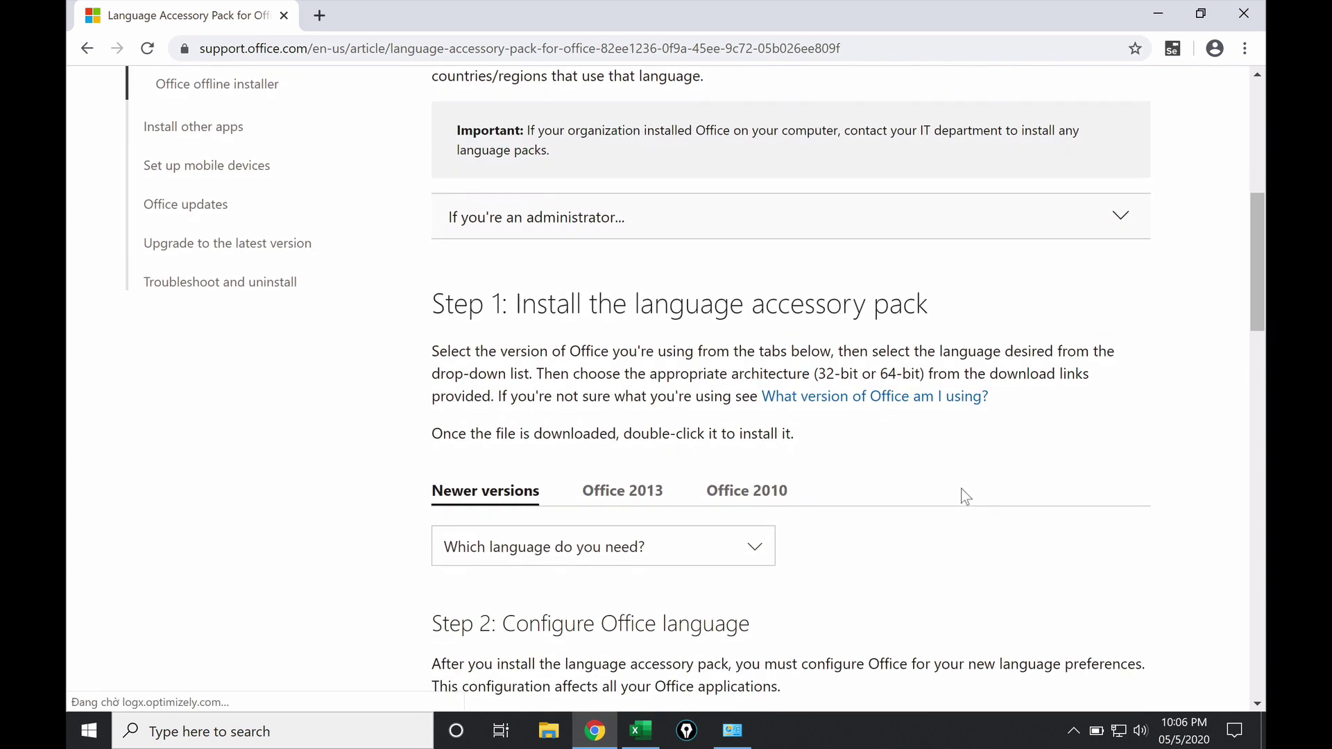
scroll(964, 496, down, 2)
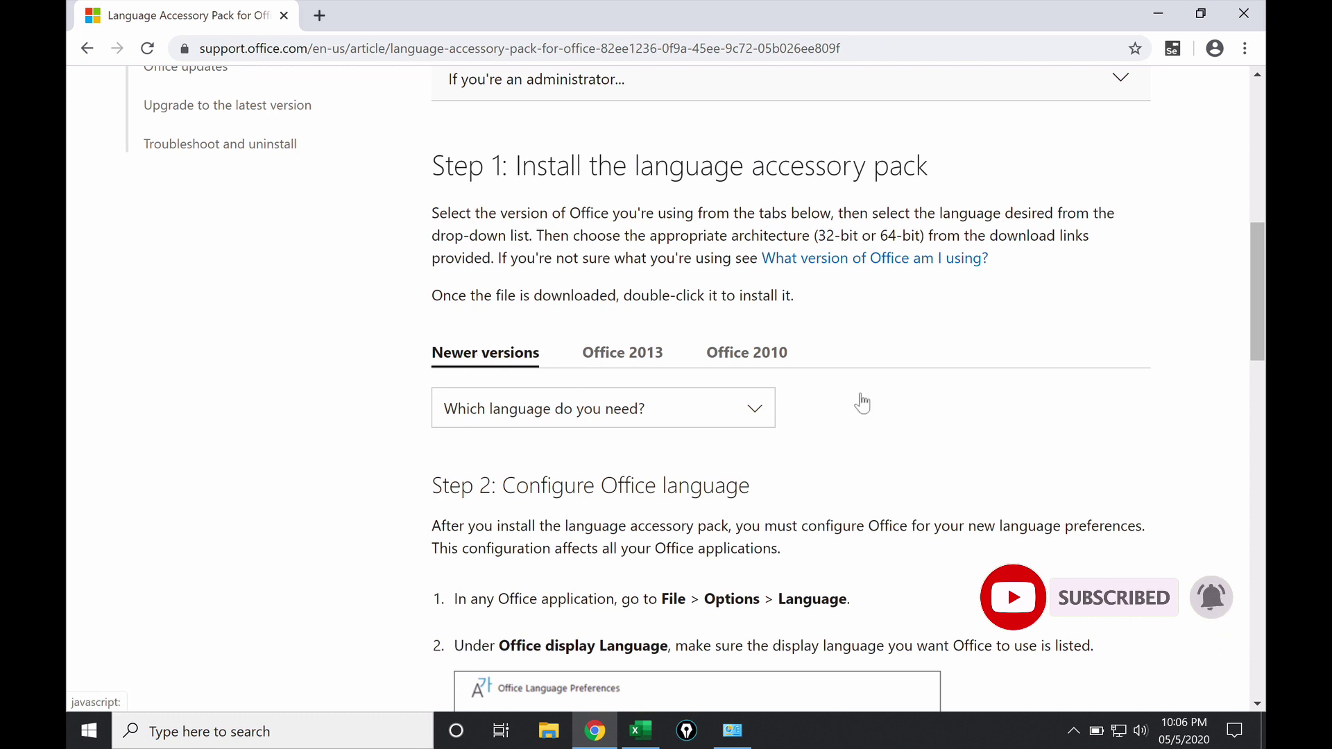
scroll(943, 425, down, 1)
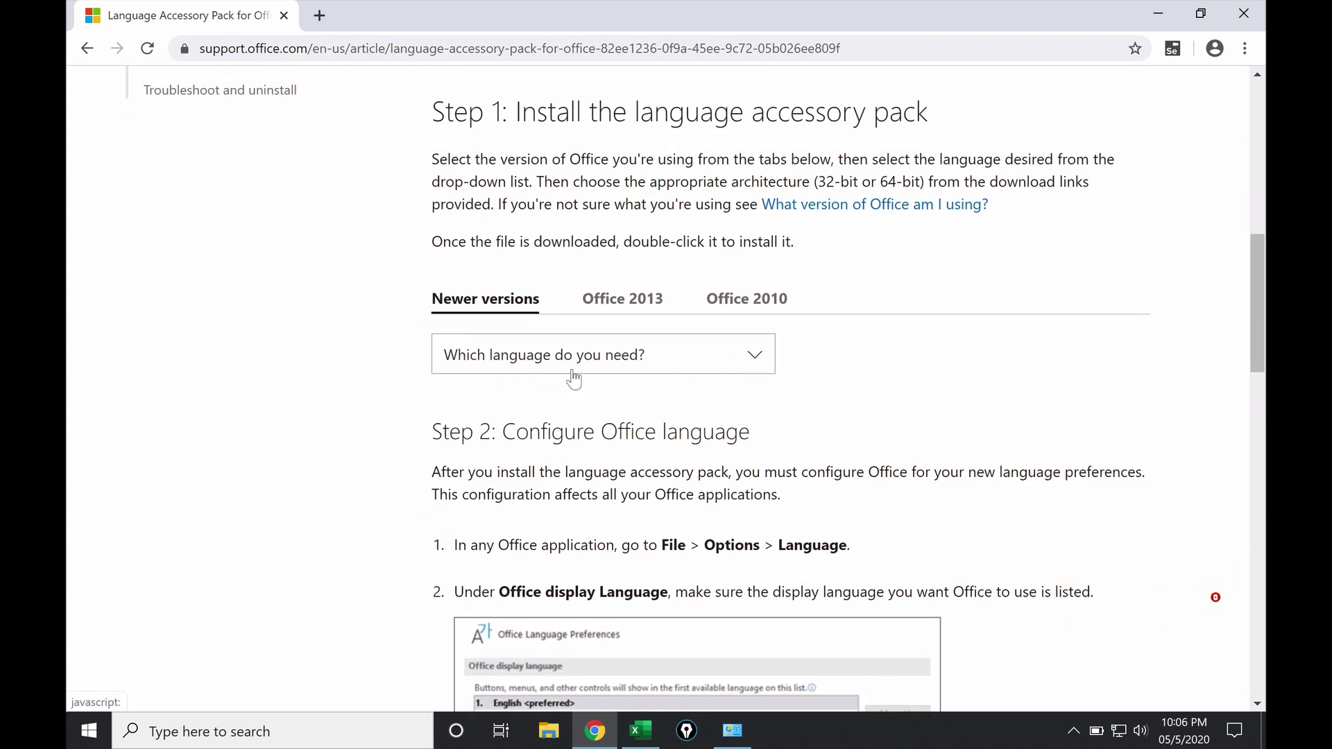
Pick German under 'Which language do you need?' to reveal 32-bit and 64-bit downloads.
click(739, 359)
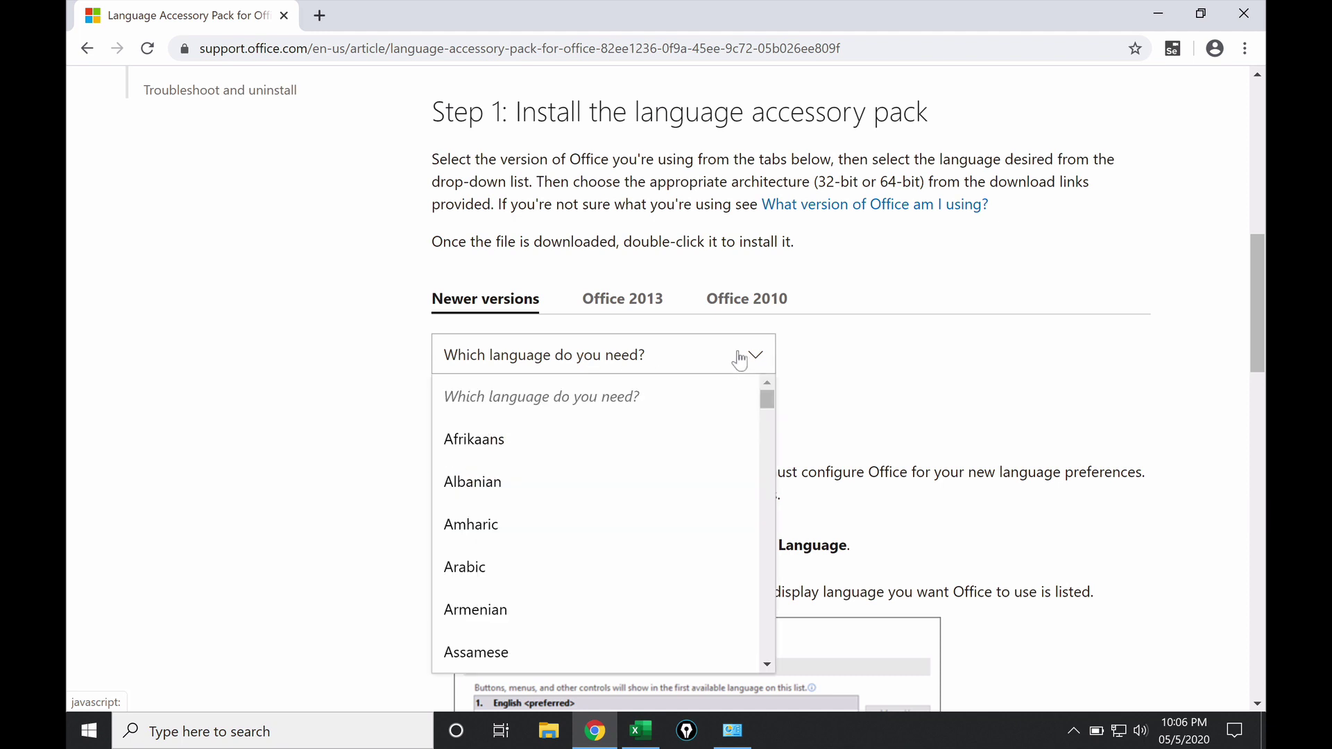
click(645, 364)
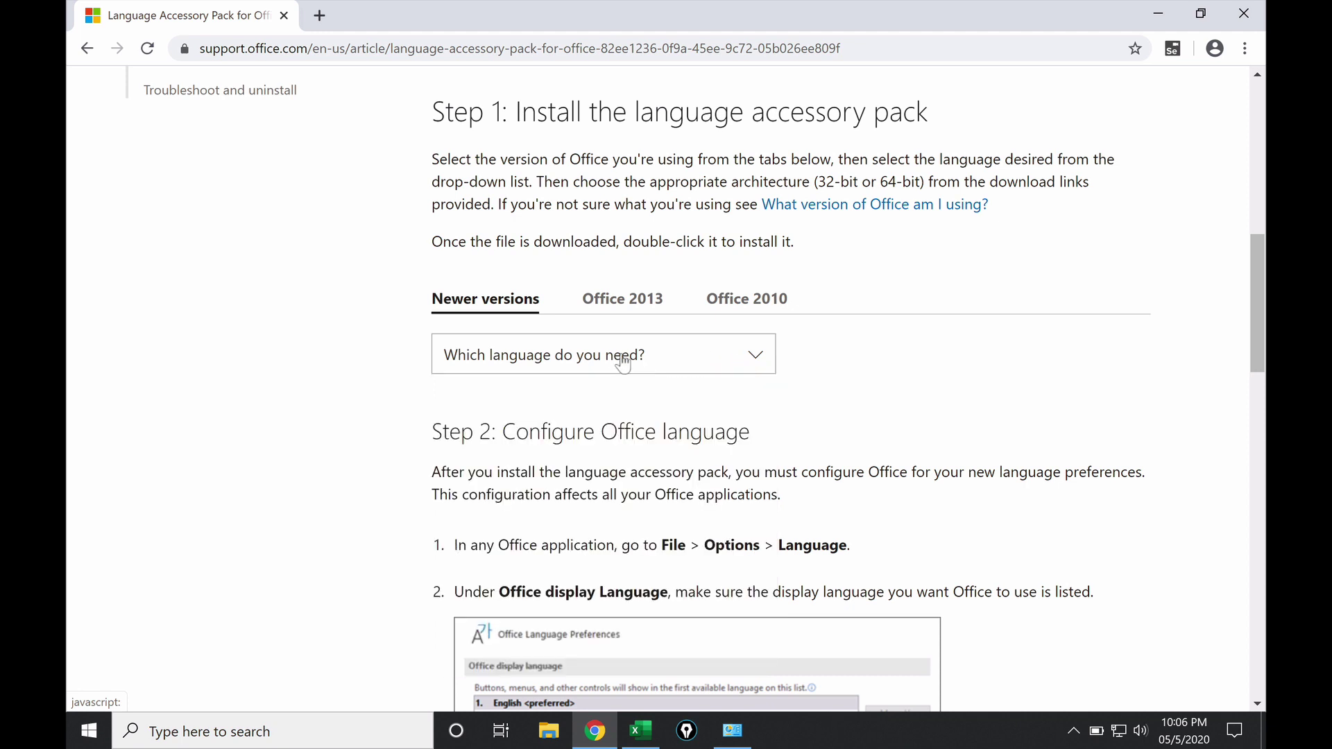
click(619, 361)
scroll(628, 559, down, 3)
scroll(628, 559, down, 2)
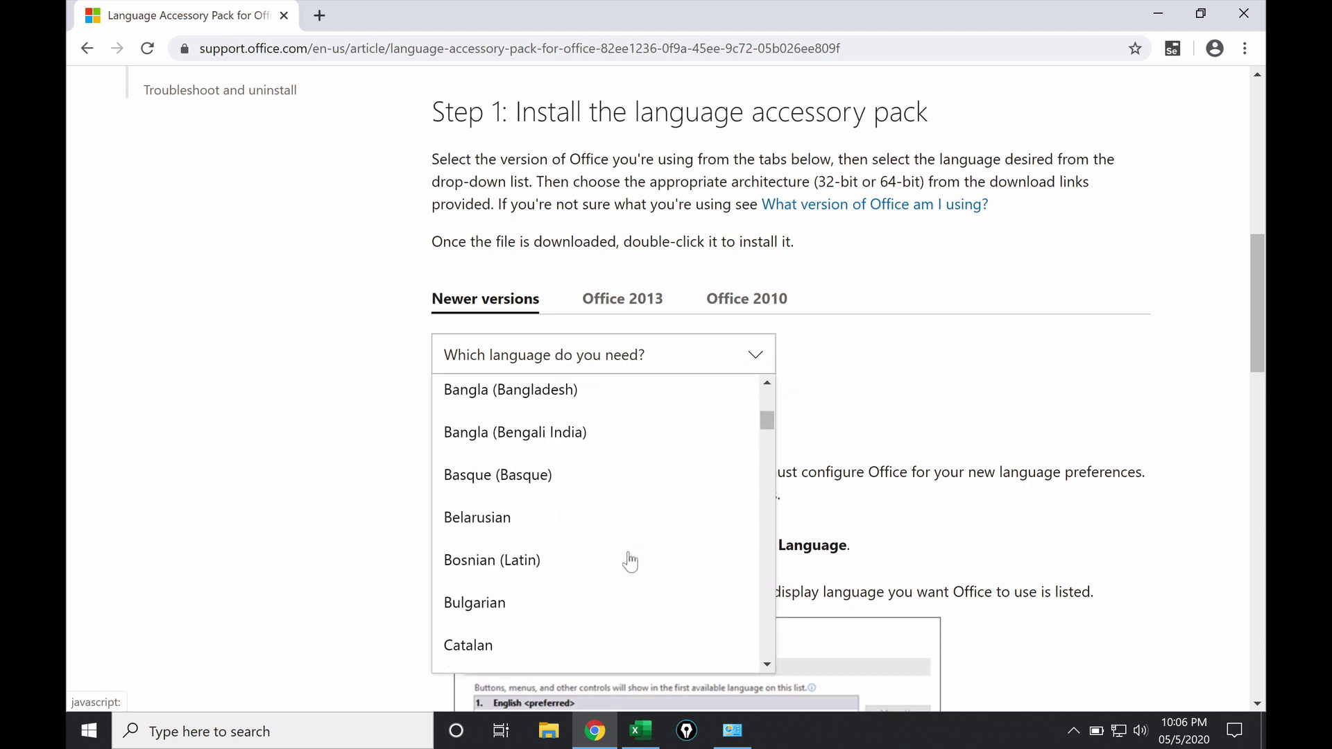
scroll(630, 560, down, 2)
scroll(630, 560, down, 2)
scroll(630, 560, down, 1)
scroll(630, 560, down, 1)
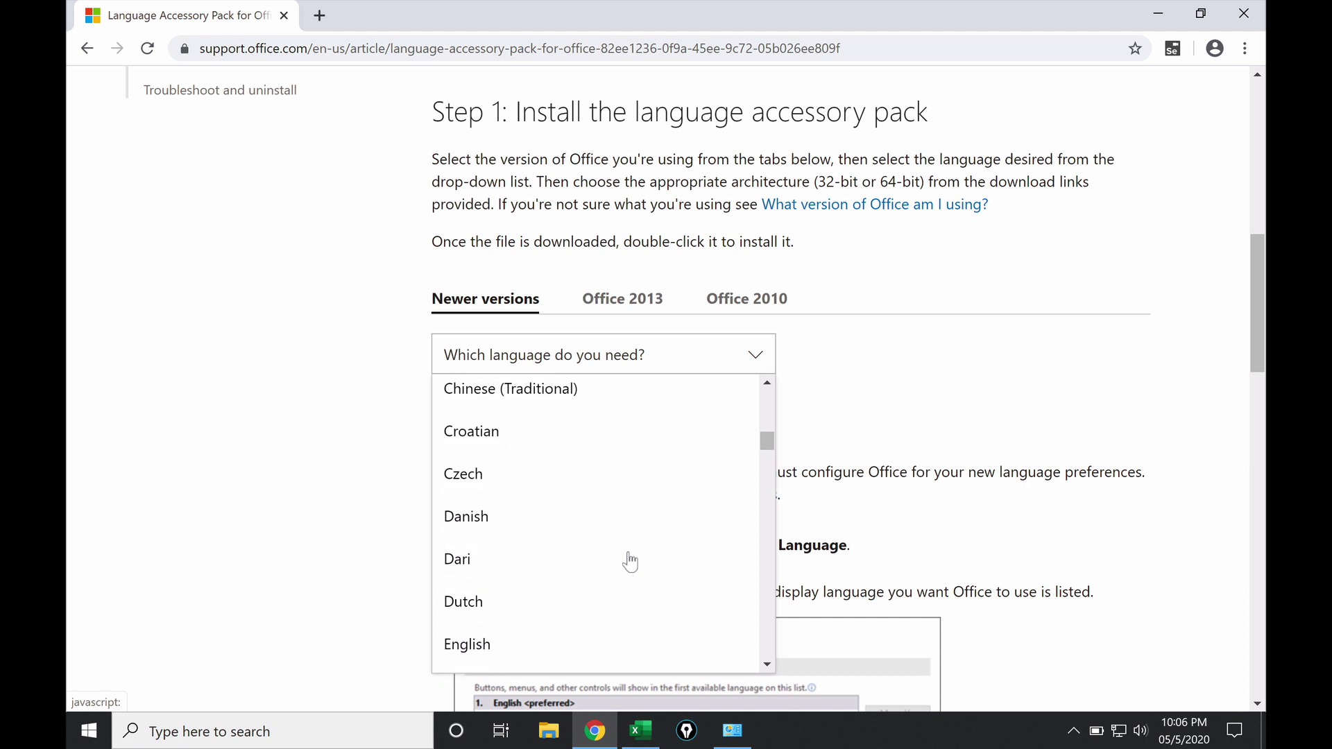
scroll(630, 560, down, 1)
scroll(630, 561, down, 1)
scroll(629, 561, down, 1)
scroll(630, 560, down, 1)
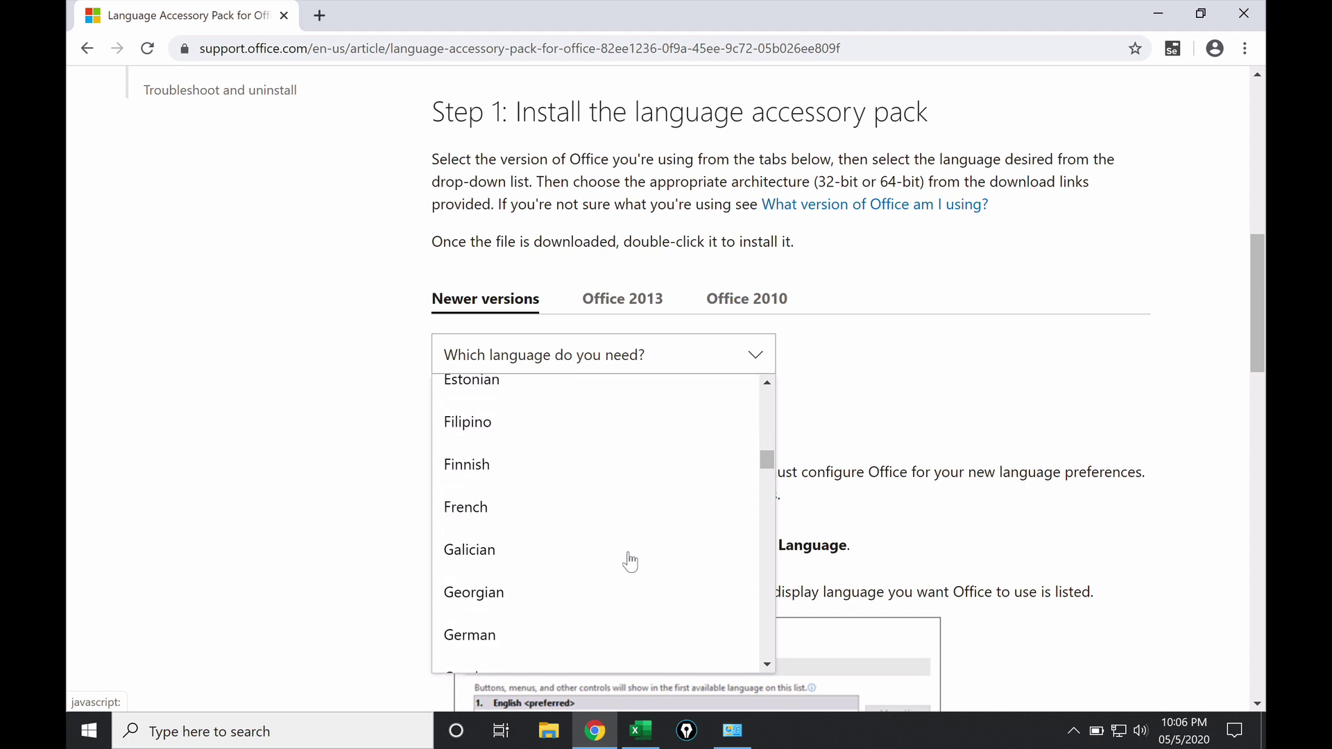
scroll(630, 561, down, 1)
scroll(630, 560, down, 1)
click(505, 587)
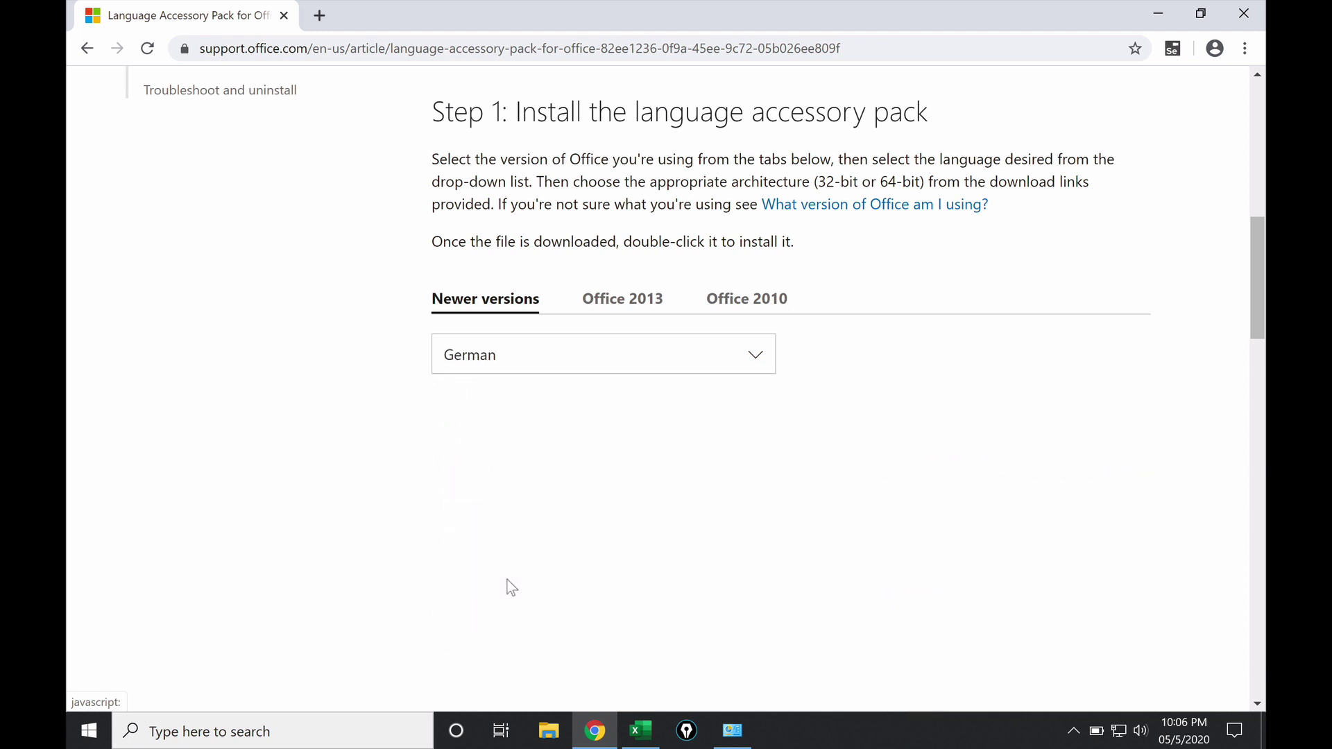
scroll(328, 532, down, 2)
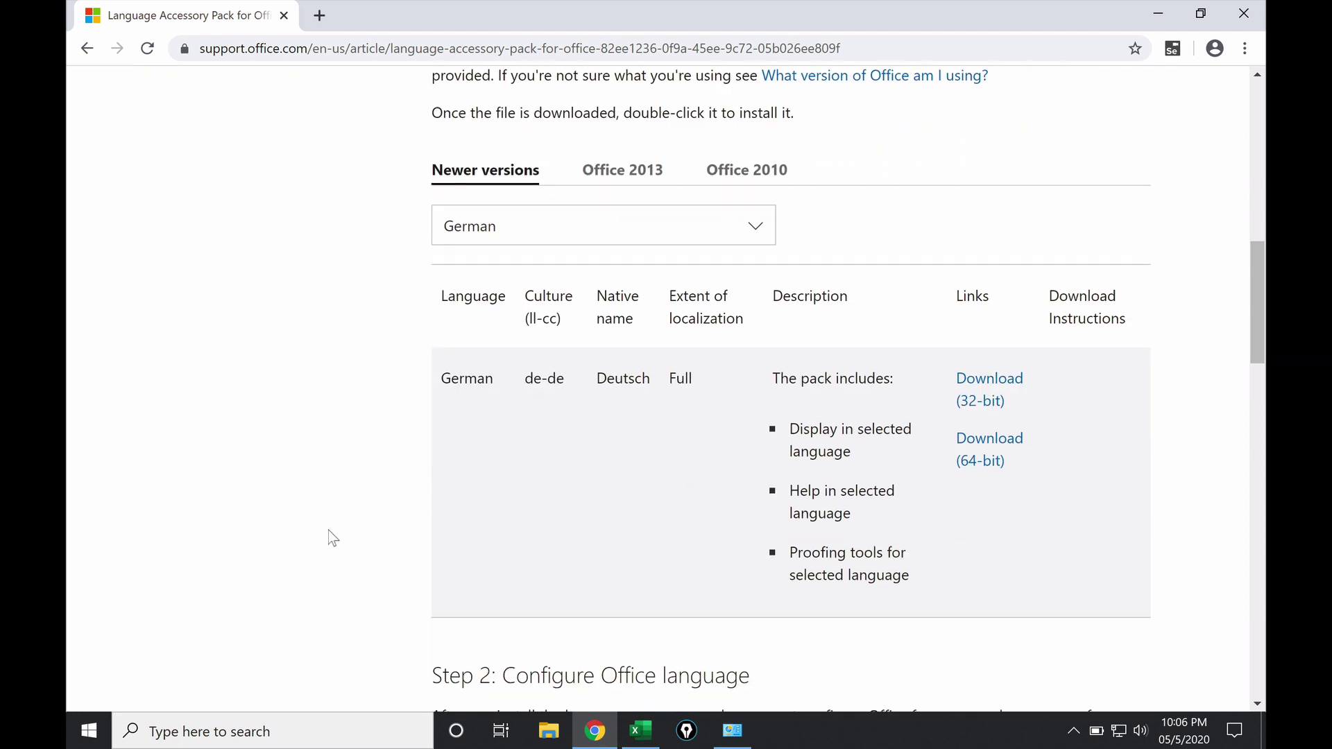
scroll(329, 532, down, 1)
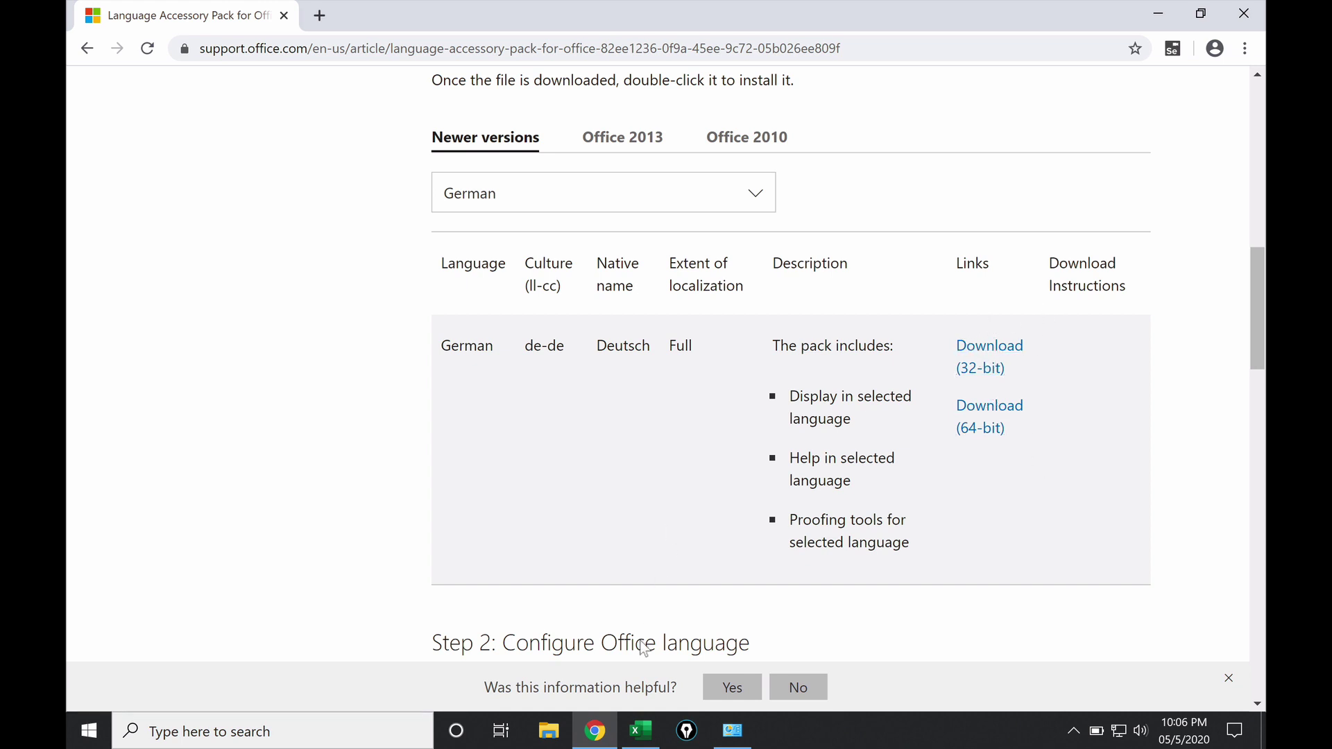
Open Excel's File > Options > Language settings.
click(641, 730)
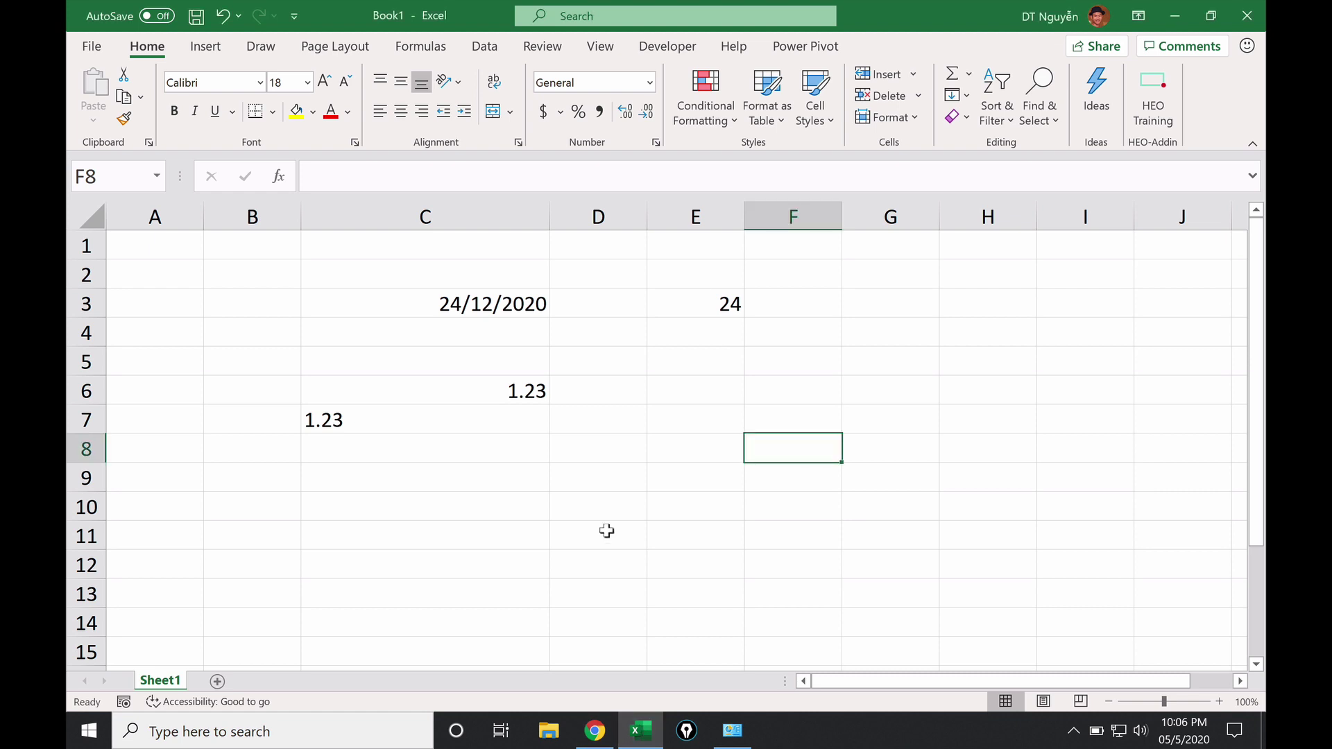
click(92, 47)
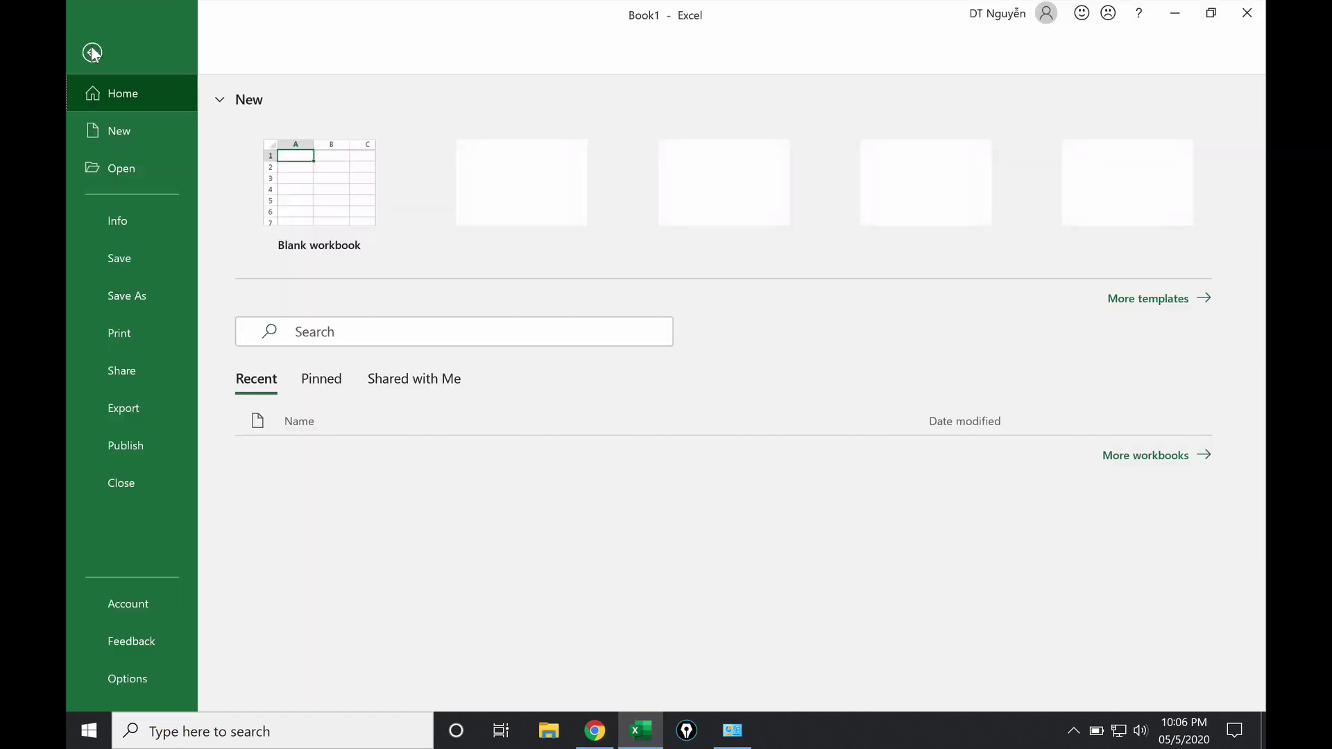
click(147, 686)
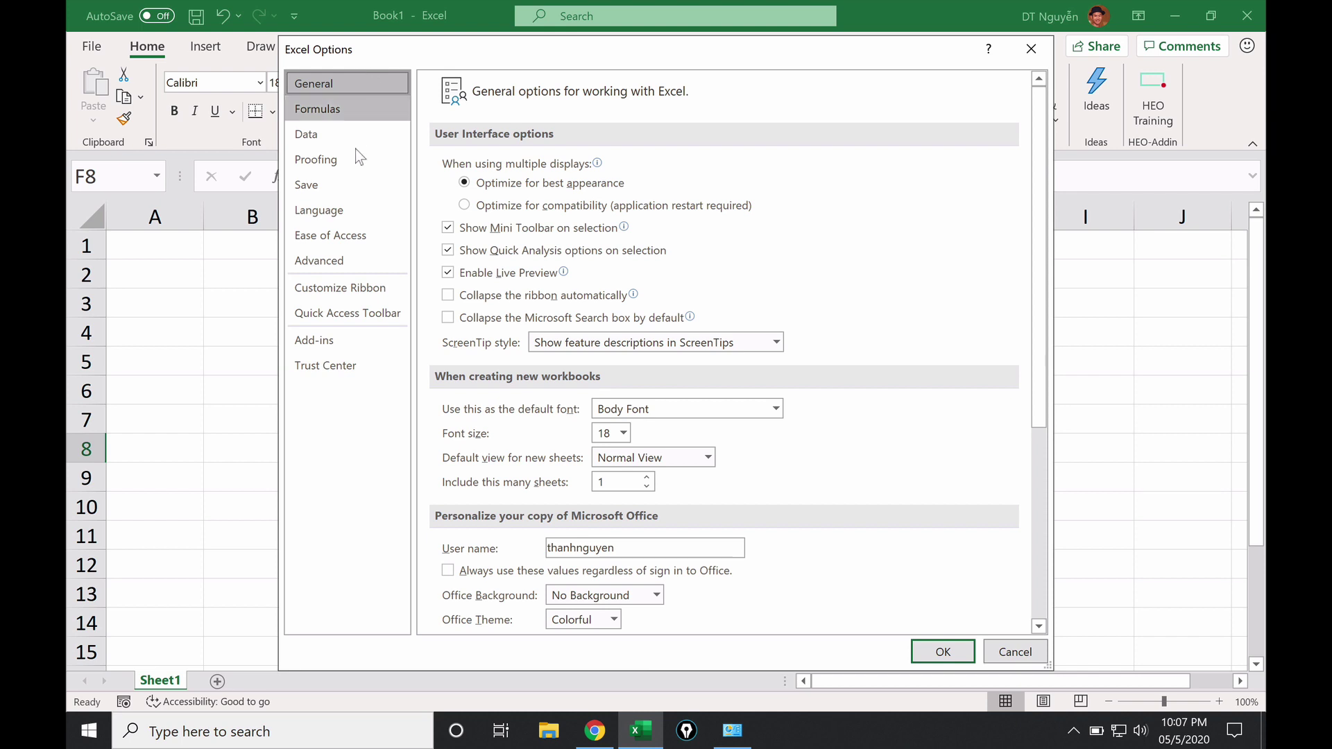
click(353, 211)
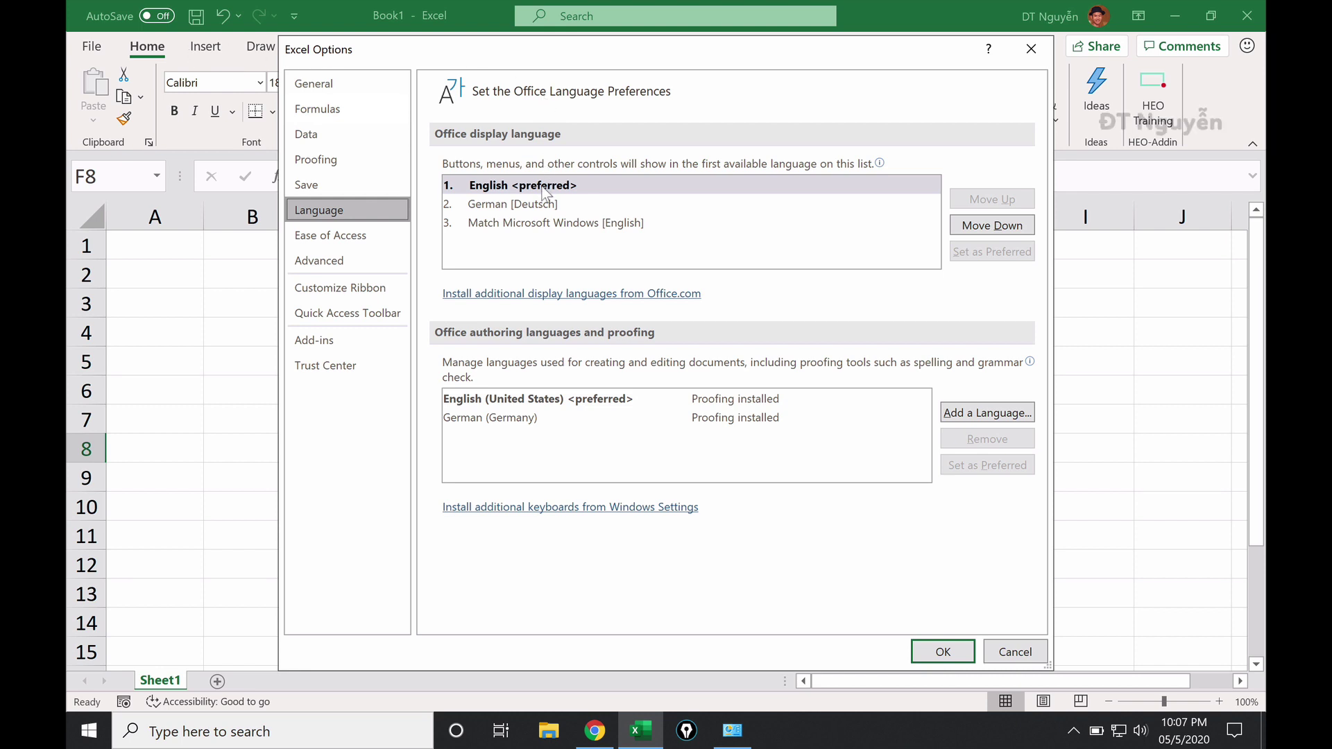
Review German in the display and proofing language lists, then close Options.
click(497, 206)
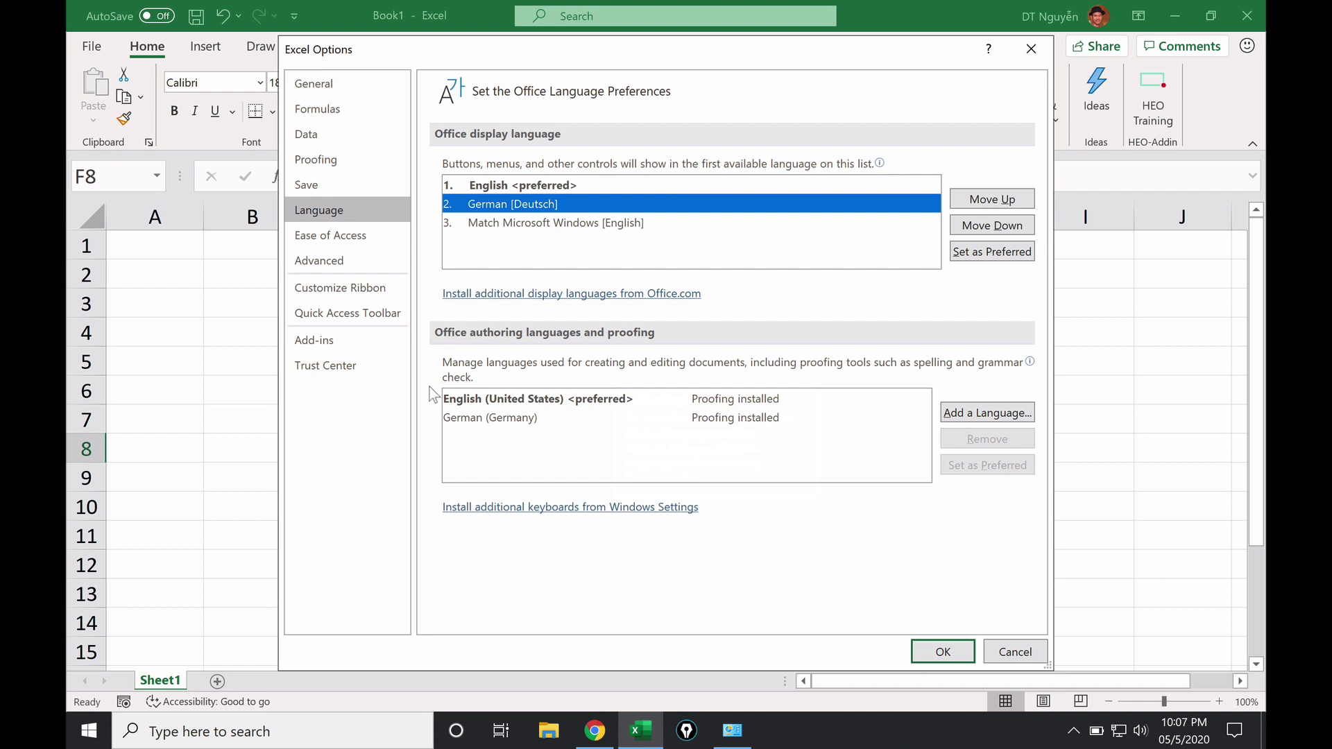
click(513, 403)
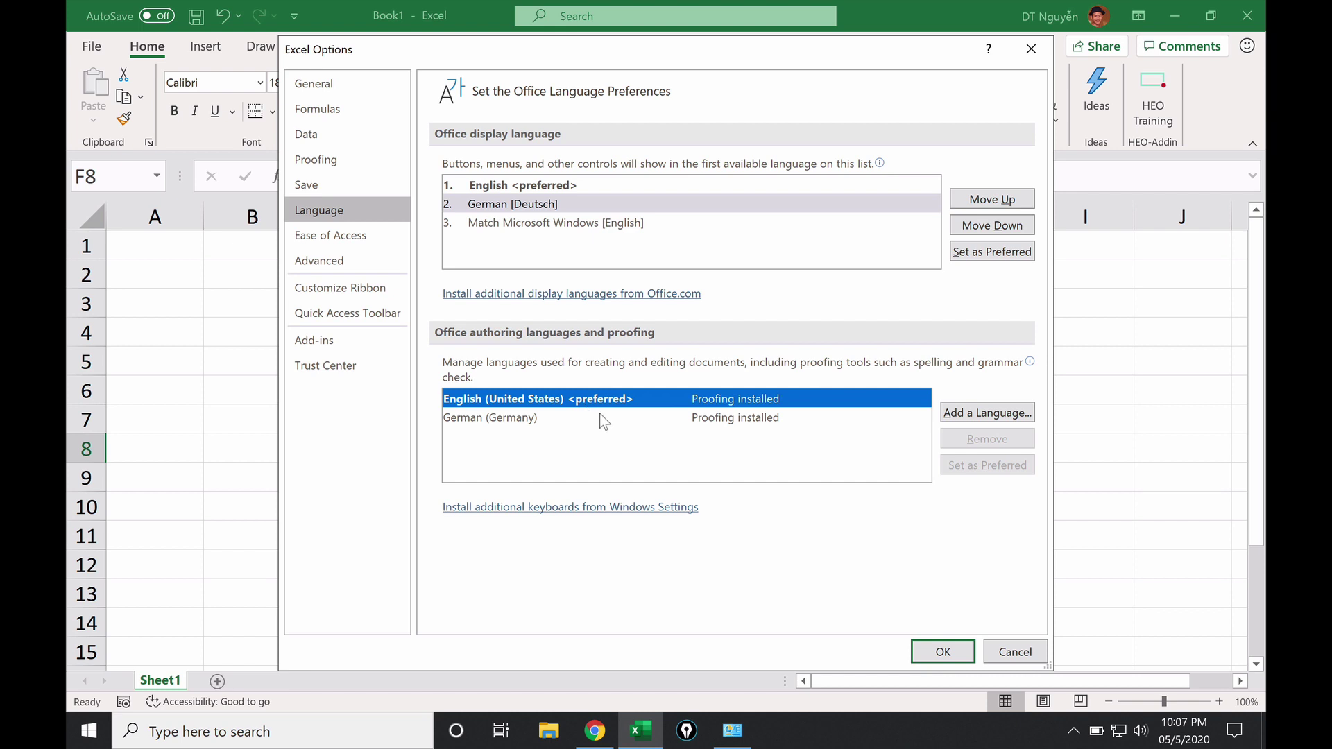
click(495, 424)
click(530, 400)
click(526, 425)
click(535, 402)
click(531, 422)
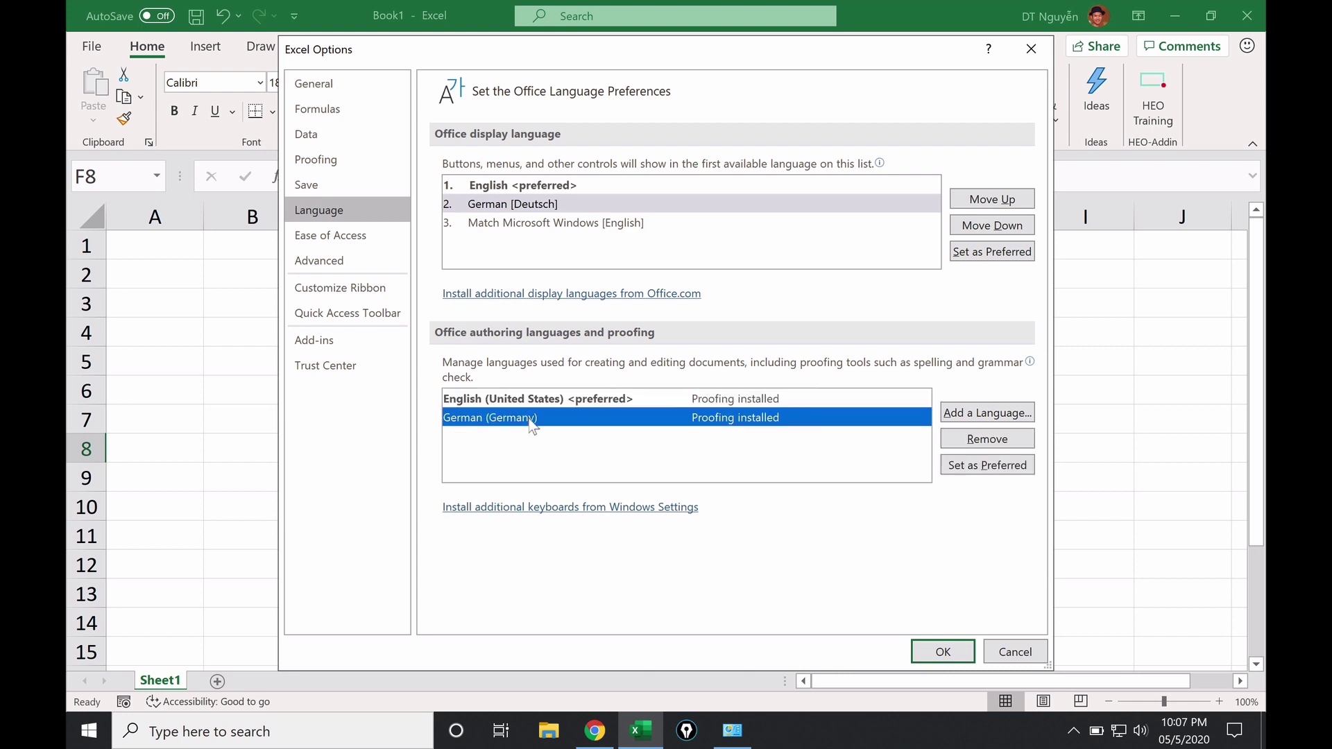
click(1008, 649)
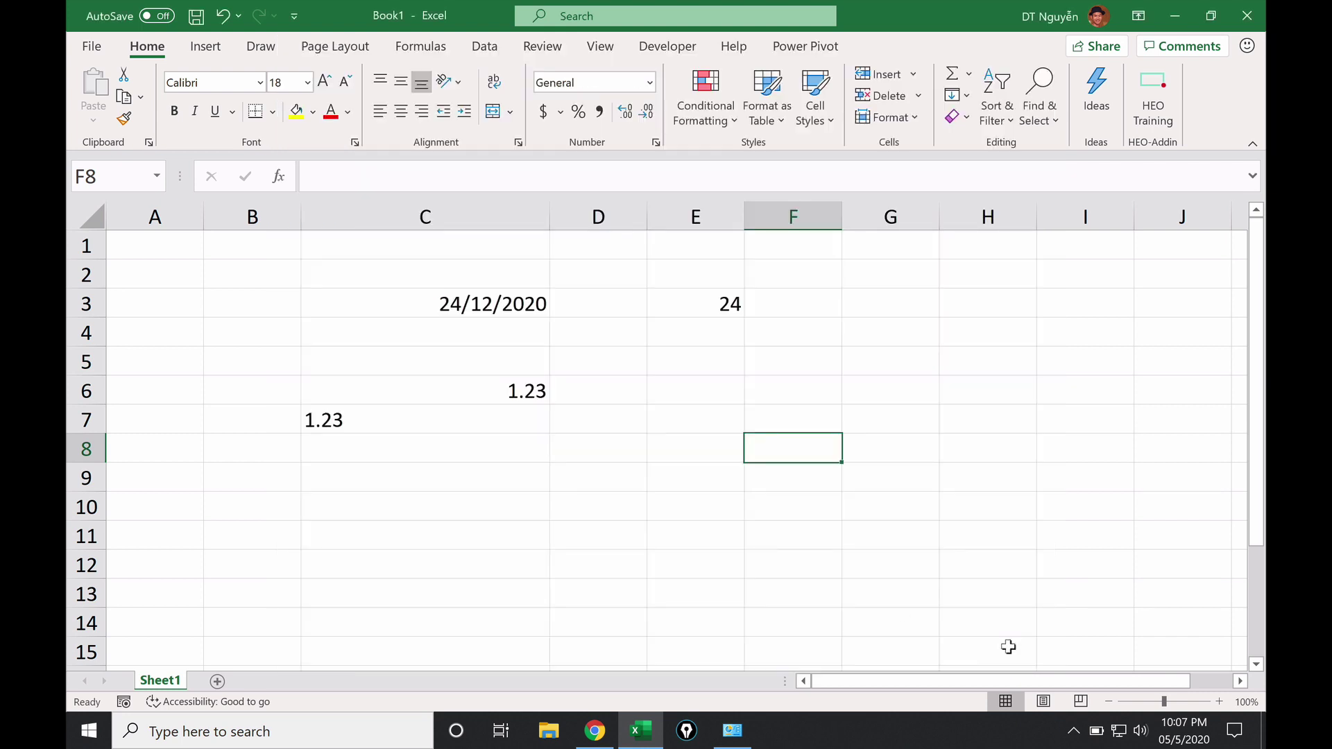